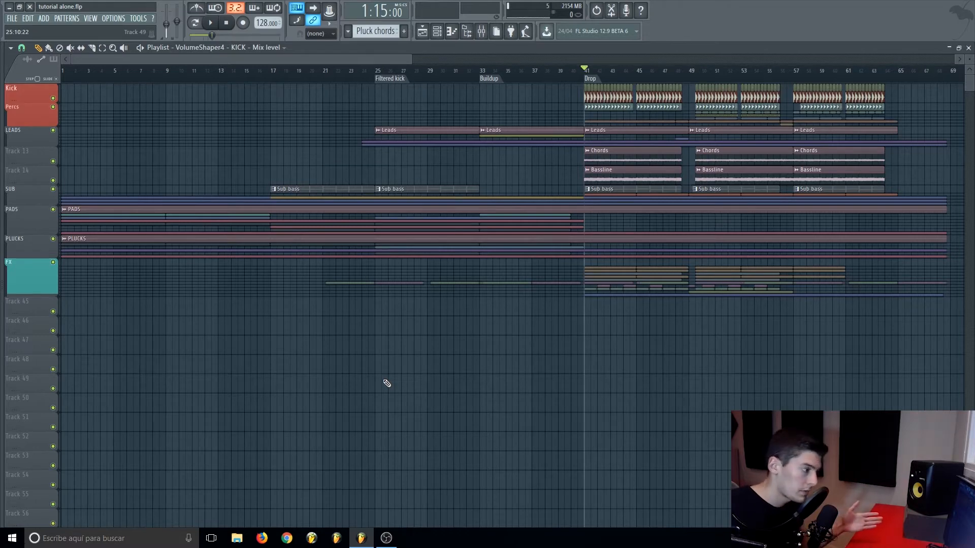
Step: Undo the last change to restore the open hi-hat clips on Track 45, and set the playhead to bar 9
{"action": "key", "text": "ctrl+z"}
{"action": "scroll", "coordinate": [166, 81], "scroll_direction": "up", "scroll_amount": 2}
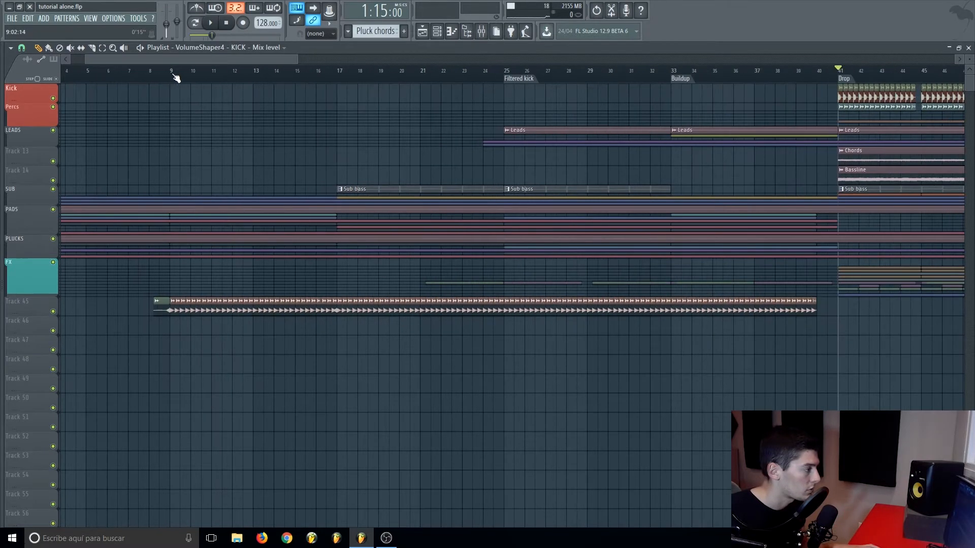
{"action": "left_click", "coordinate": [170, 78]}
{"action": "scroll", "coordinate": [146, 80], "scroll_direction": "up", "scroll_amount": 3}
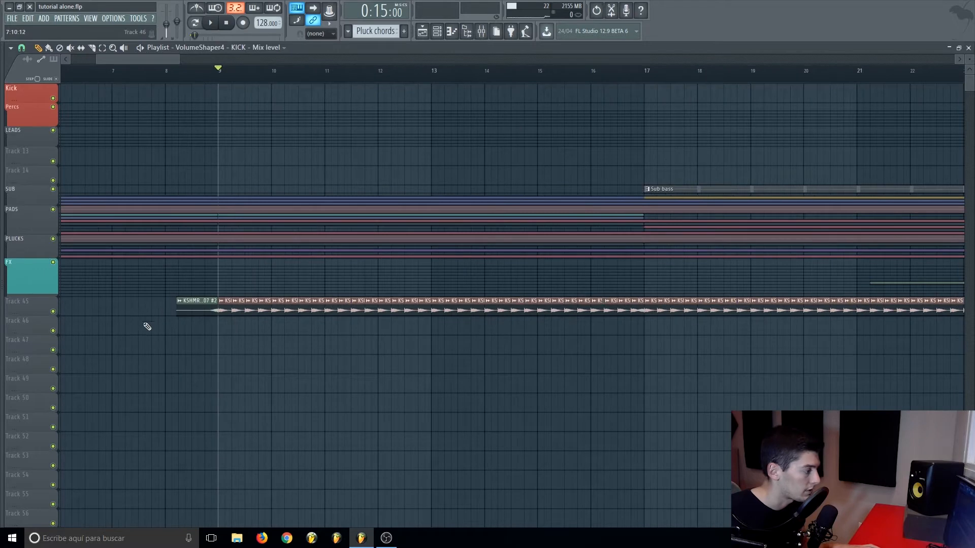
Step: View the sample settings of the reversed KSHMR Hi Hats Open 07 clip just before bar 9 on Track 45
{"action": "double_click", "coordinate": [213, 310]}
{"action": "right_click", "coordinate": [214, 330]}
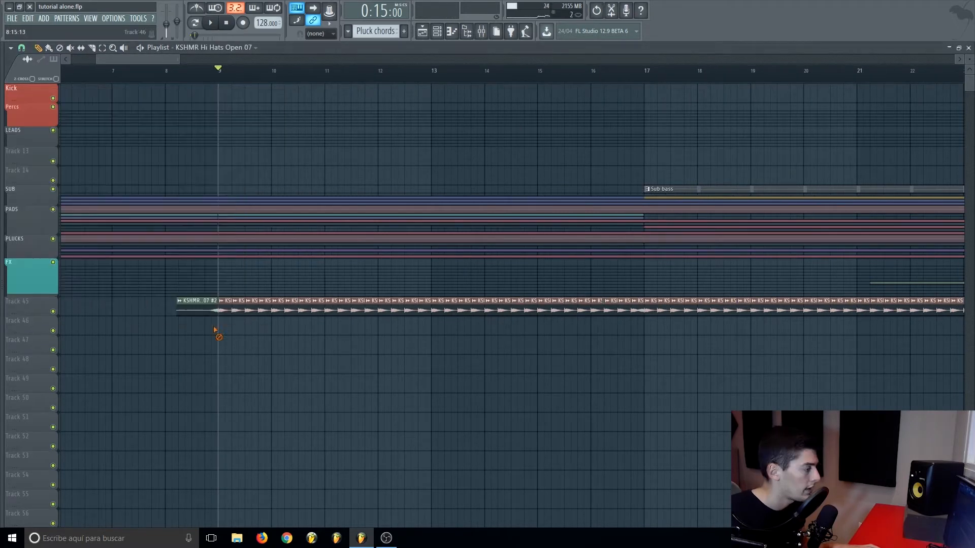
{"action": "scroll", "coordinate": [205, 80], "scroll_direction": "up", "scroll_amount": 2}
{"action": "double_click", "coordinate": [210, 310]}
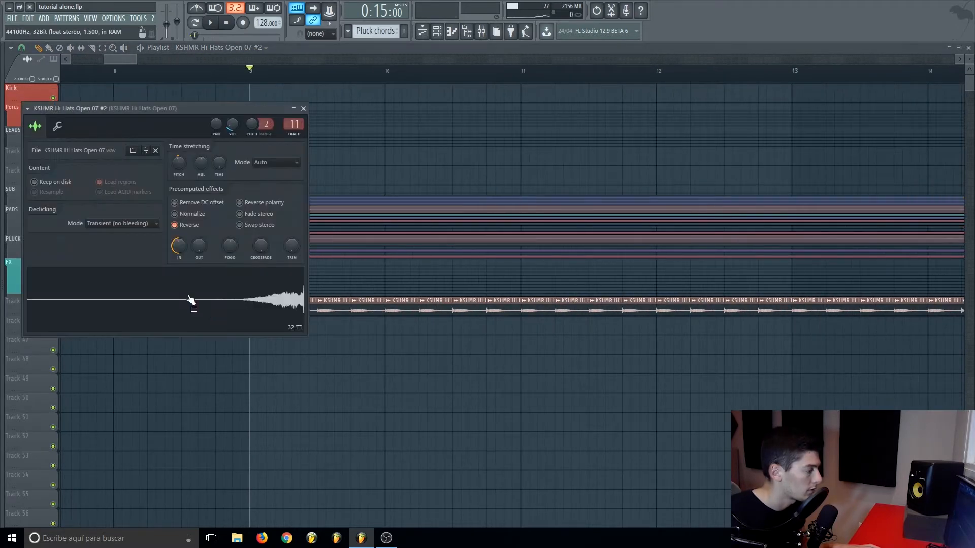
{"action": "scroll", "coordinate": [265, 77], "scroll_direction": "down", "scroll_amount": 2}
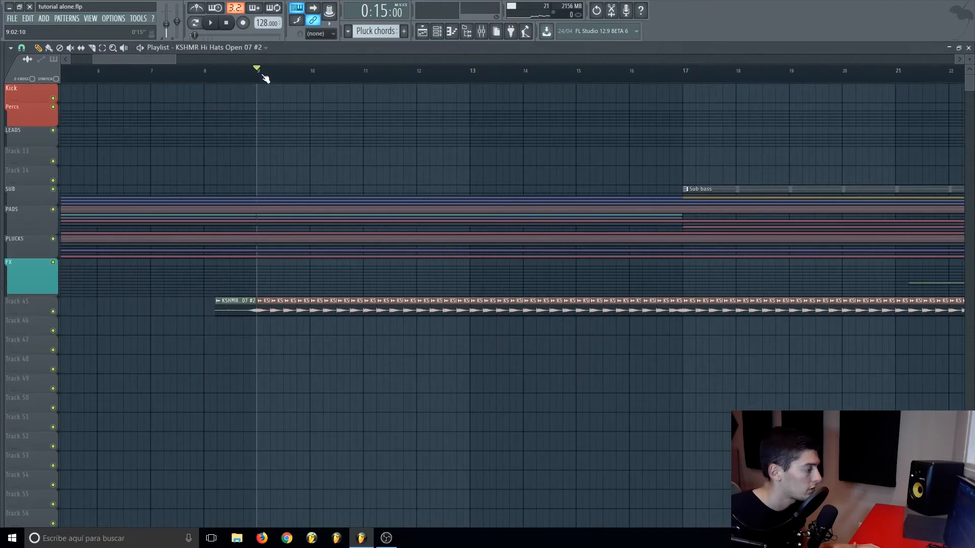
Step: Play the arrangement briefly from bar 9 to hear the hi-hats begin
{"action": "left_click", "coordinate": [238, 77]}
{"action": "key", "text": "space"}
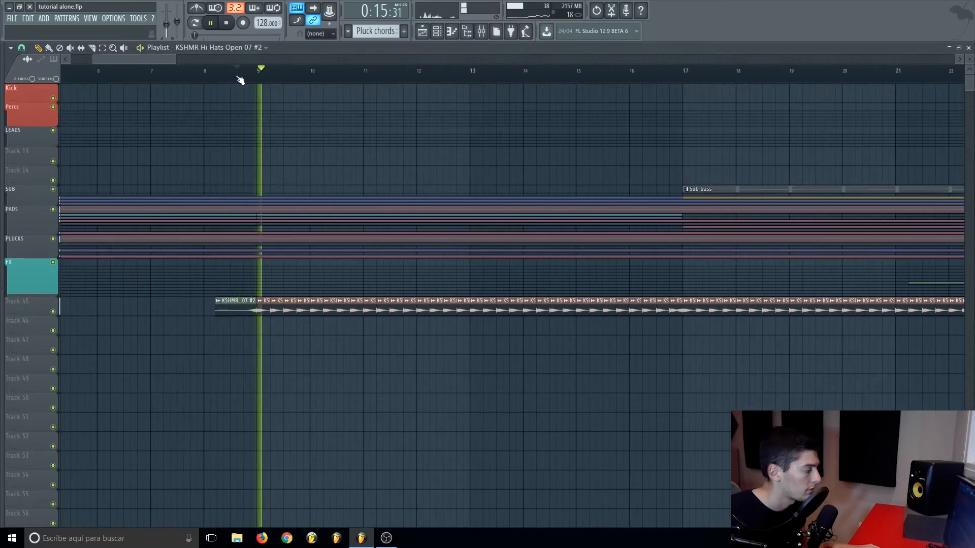
{"action": "key", "text": "space"}
Step: Show the mixer and audition the soloed hi-hats from bar 9 with their Fruity Delay 2 settings in view
{"action": "key", "text": "F9"}
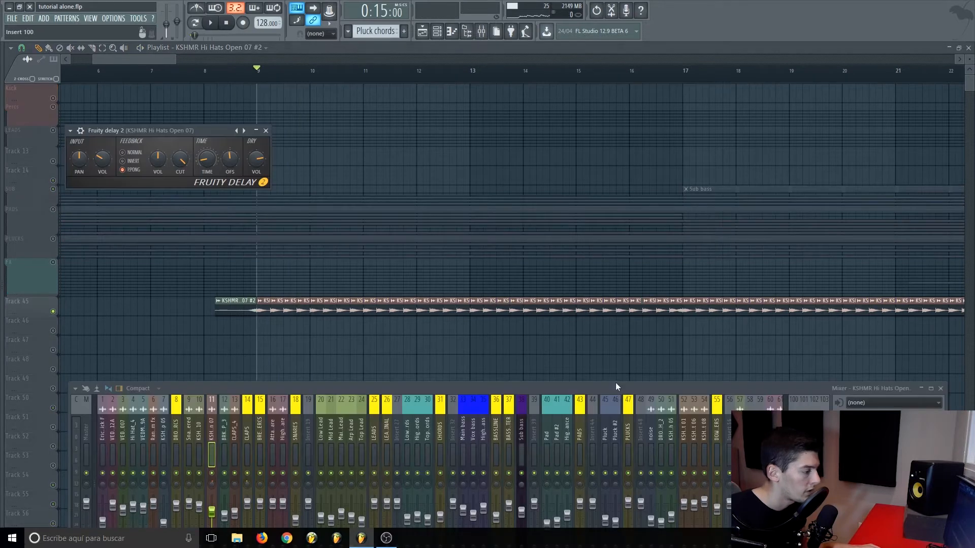
{"action": "left_click_drag", "start_coordinate": [212, 135], "coordinate": [233, 135]}
{"action": "key", "text": "space"}
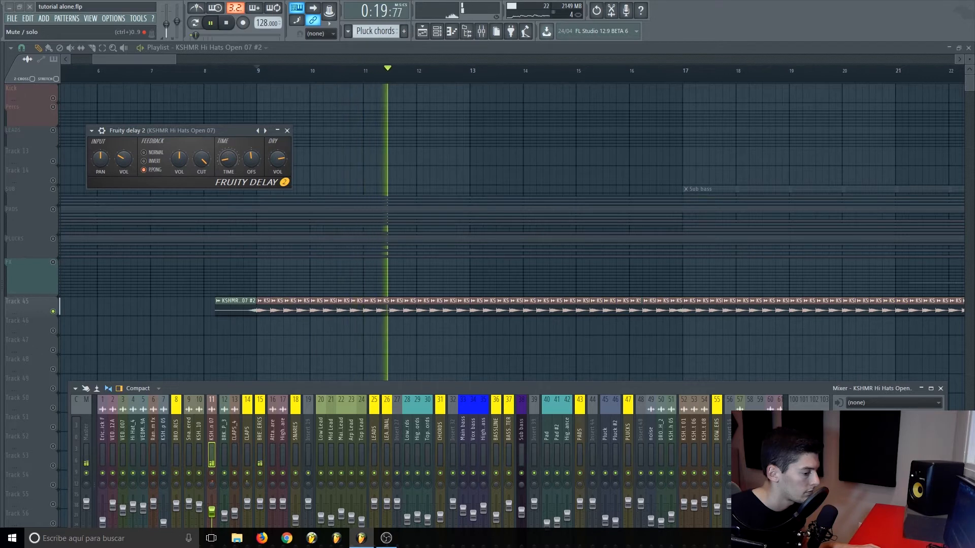
{"action": "key", "text": "space"}
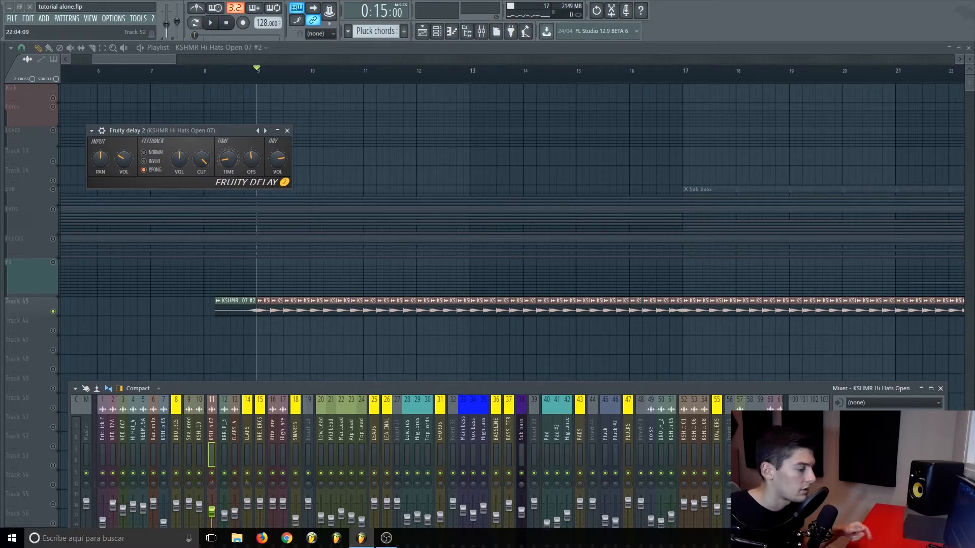
Step: Open ValhallaVintageVerb on the hi-hat mixer track and play the soloed hi-hats to hear the reverb
{"action": "left_click", "coordinate": [889, 446]}
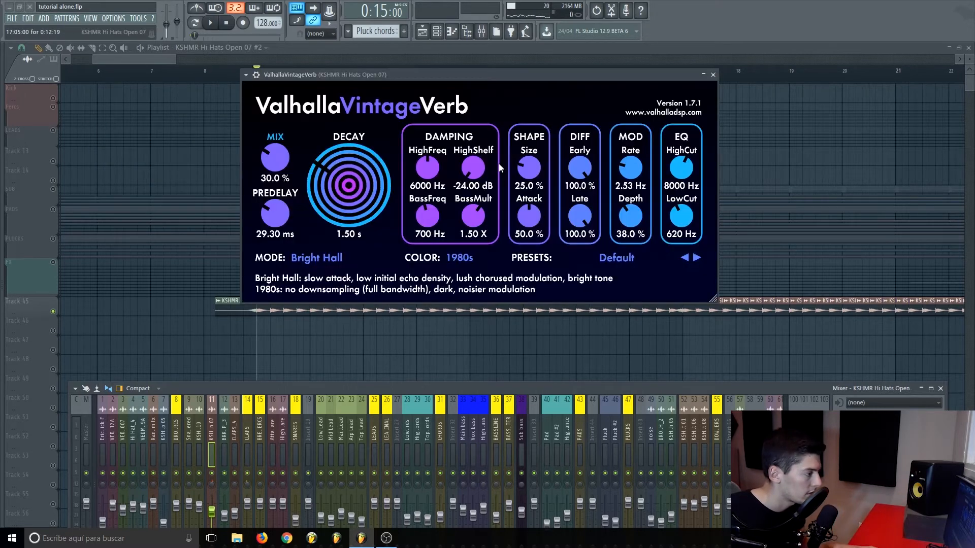
{"action": "left_click_drag", "start_coordinate": [470, 84], "coordinate": [420, 81]}
{"action": "key", "text": "space"}
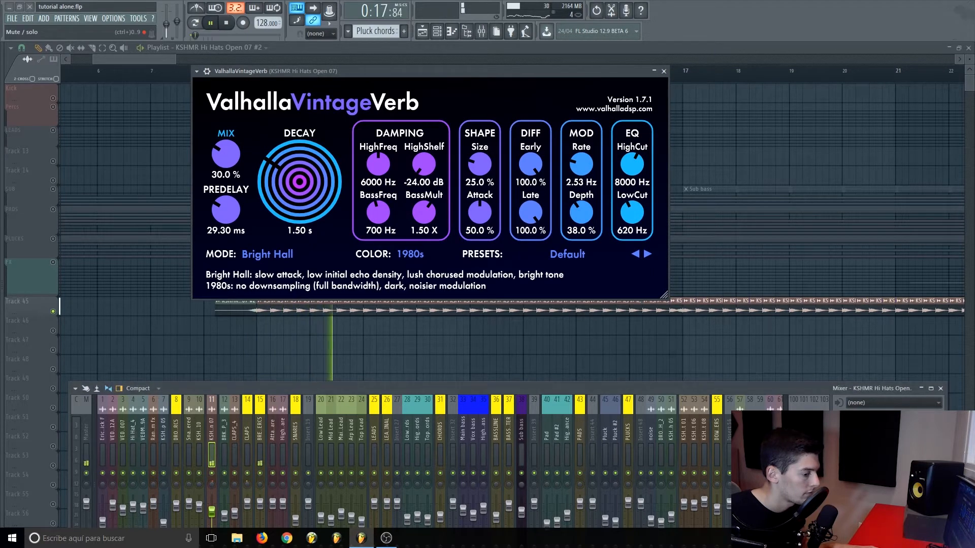
{"action": "key", "text": "space"}
Step: Examine the hi-hat mixer track's Fruity Parametric EQ 2 curve, closing the reverb and EQ windows
{"action": "left_click", "coordinate": [888, 431]}
{"action": "left_click", "coordinate": [663, 72]}
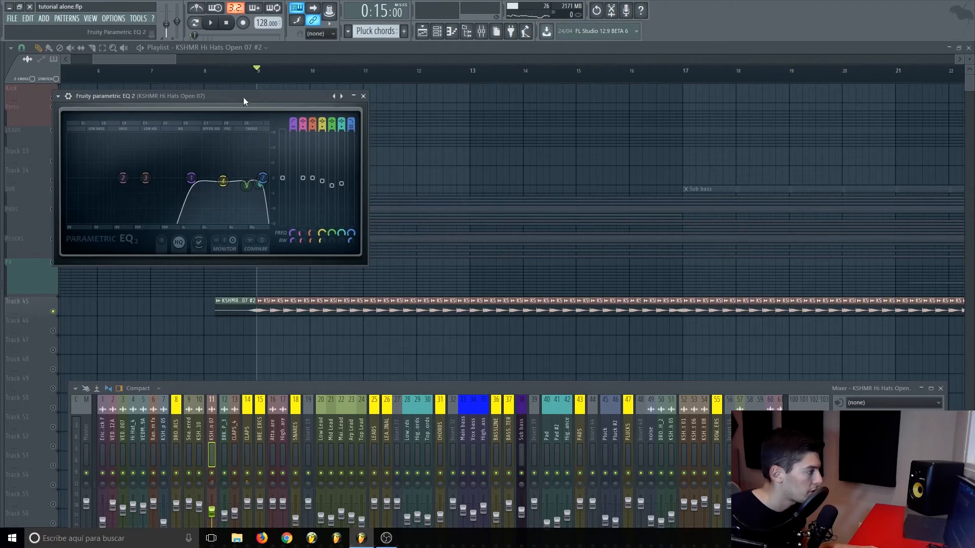
{"action": "left_click_drag", "start_coordinate": [242, 97], "coordinate": [302, 92]}
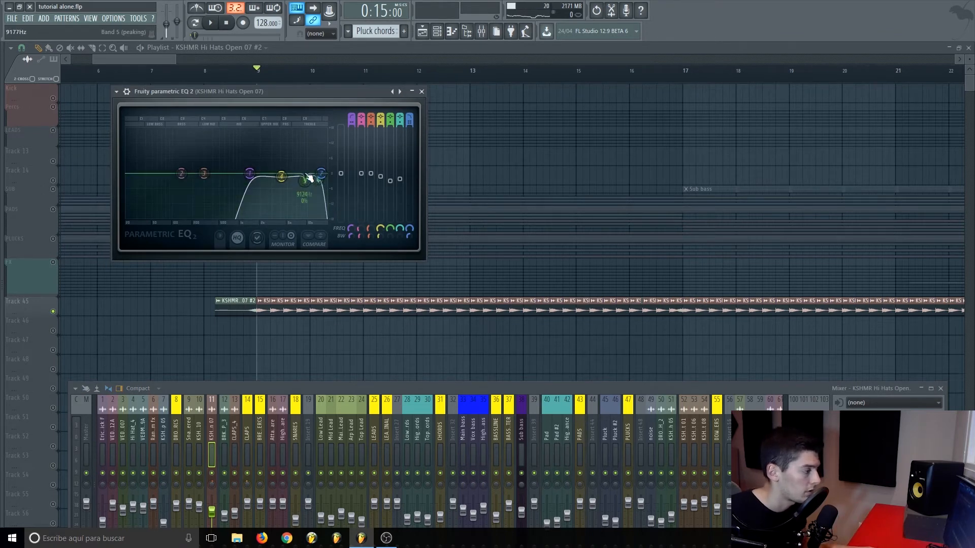
{"action": "left_click", "coordinate": [421, 92]}
Step: Solo the BRK CLAP_3 clips on Track 46 and set the playhead to bar 17
{"action": "scroll", "coordinate": [150, 146], "scroll_direction": "down", "scroll_amount": 3}
{"action": "scroll", "coordinate": [181, 71], "scroll_direction": "down", "scroll_amount": 2}
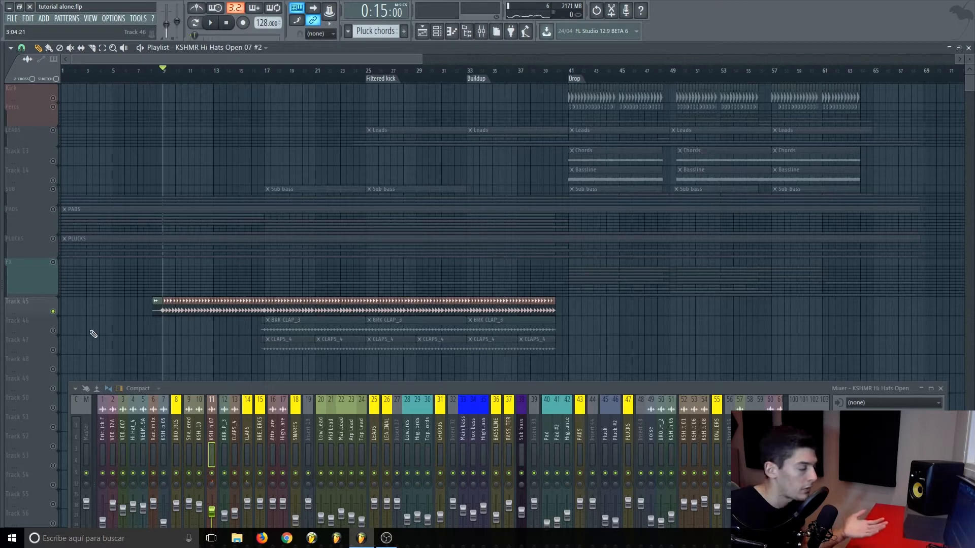
{"action": "left_click", "coordinate": [53, 331]}
{"action": "left_click", "coordinate": [52, 349]}
{"action": "left_click", "coordinate": [264, 79]}
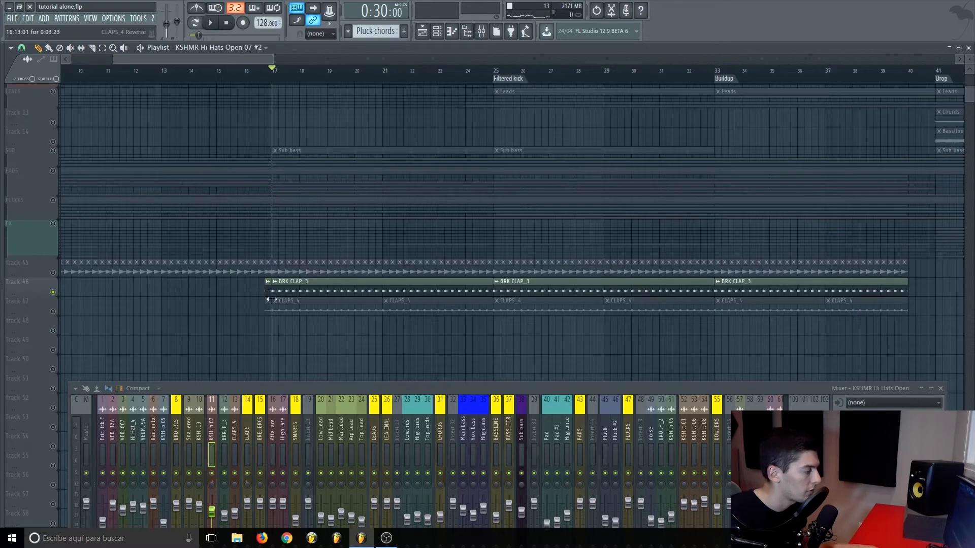
Step: View the sample settings of the BRK CLAP_3 clip at bar 17 and of the reversed clap leading into it
{"action": "double_click", "coordinate": [290, 288]}
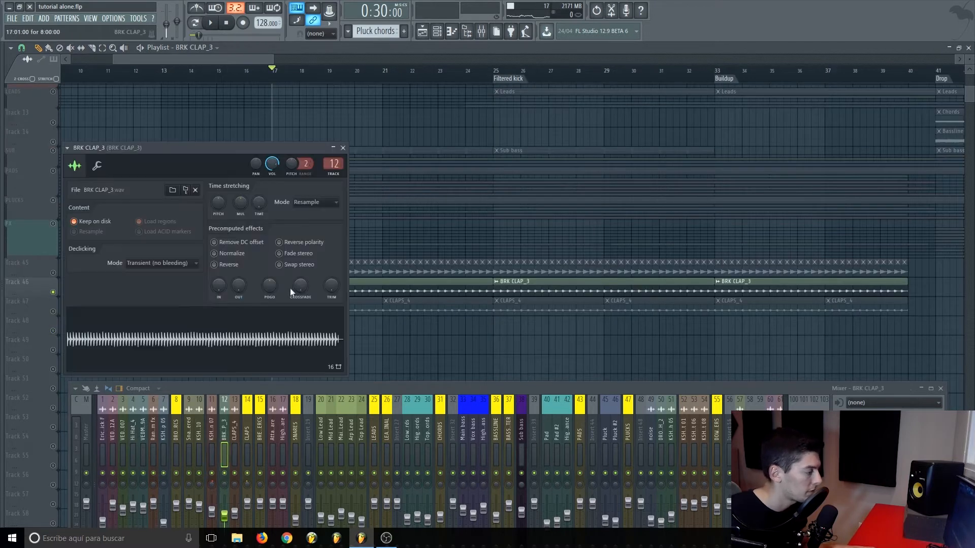
{"action": "left_click", "coordinate": [343, 148]}
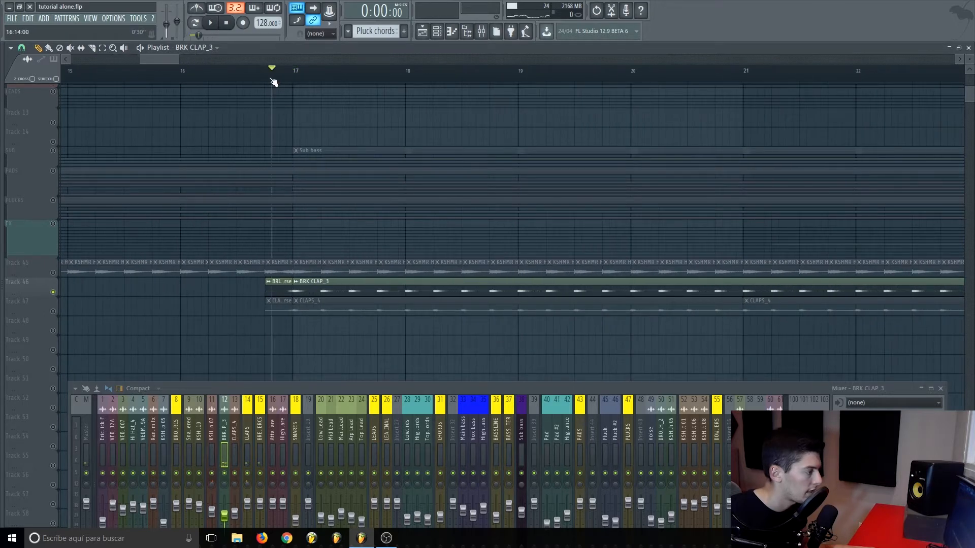
{"action": "double_click", "coordinate": [273, 287]}
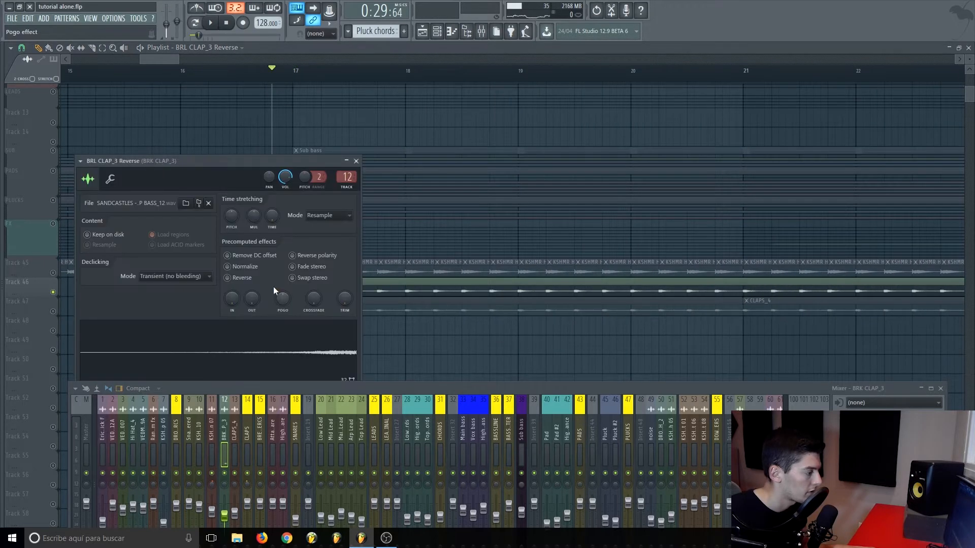
{"action": "left_click", "coordinate": [355, 162]}
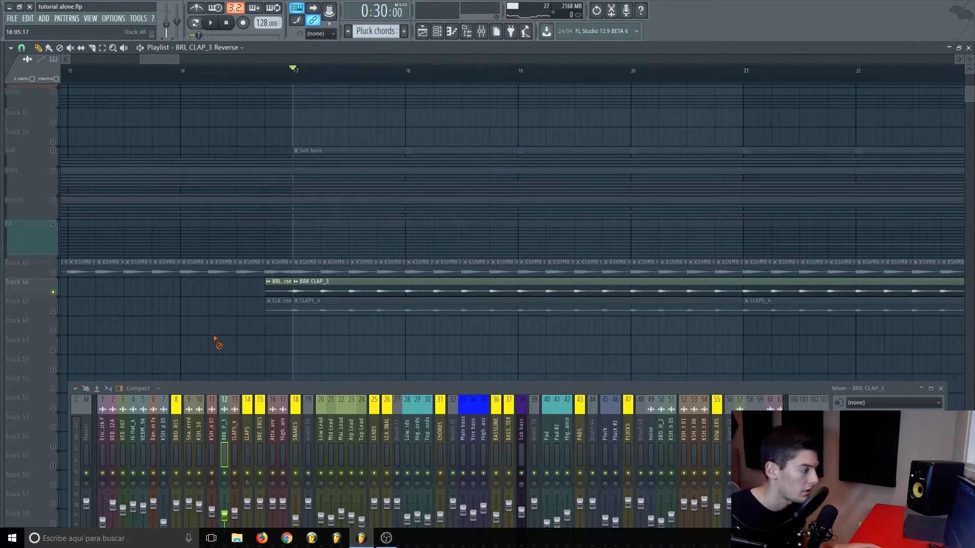
Step: Solo Track 47, play its CLAPS_4 clips from bar 17, and view the CLAPS_4 Reverse clip's sample settings
{"action": "left_click", "coordinate": [56, 302]}
{"action": "key", "text": "space"}
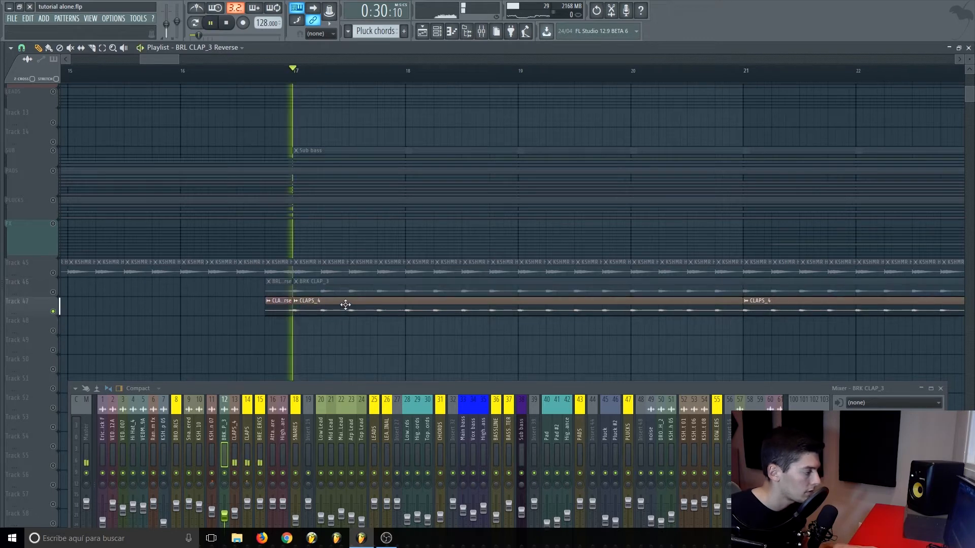
{"action": "key", "text": "space"}
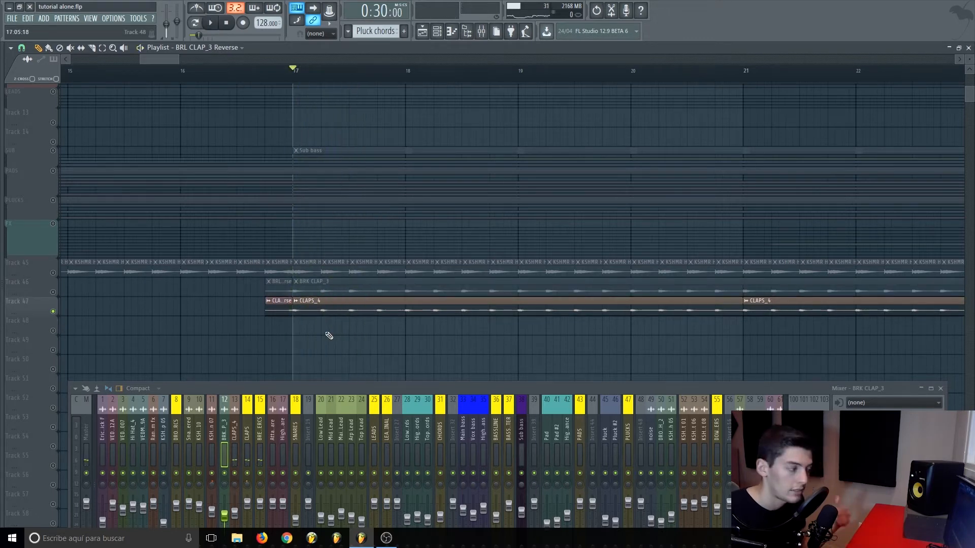
{"action": "double_click", "coordinate": [272, 311]}
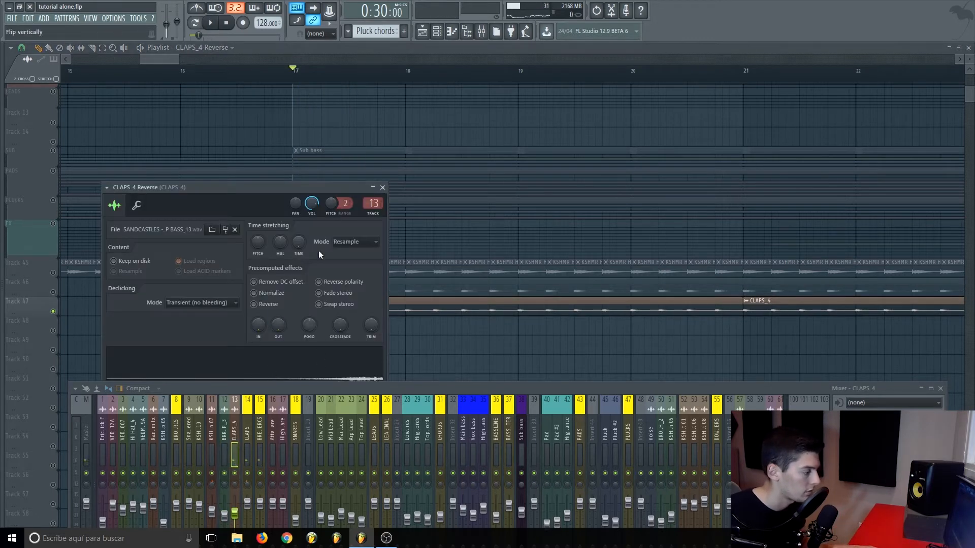
{"action": "left_click", "coordinate": [394, 147]}
Step: Play the two clap layers on Tracks 46 and 47 together from bar 17, toggling Track 46 to compare
{"action": "scroll", "coordinate": [229, 319], "scroll_direction": "down", "scroll_amount": 3}
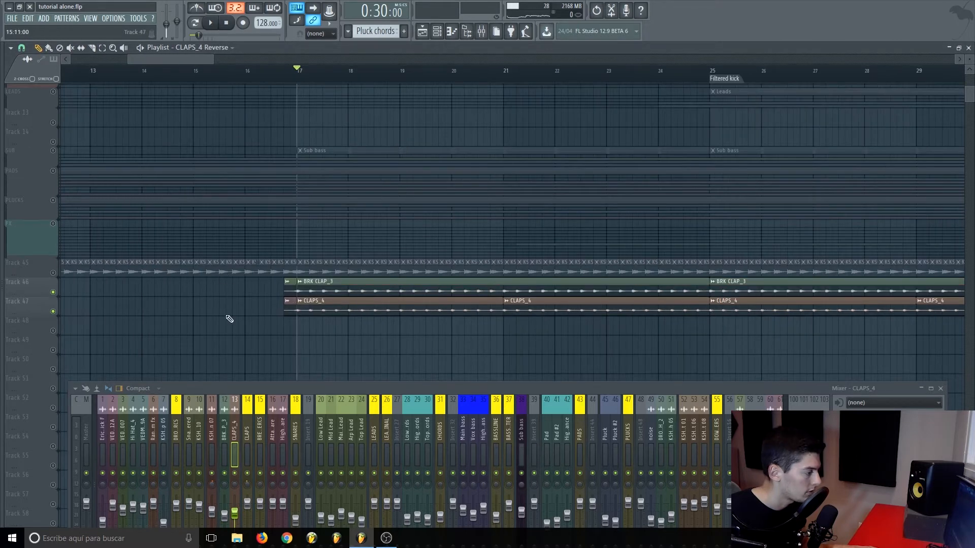
{"action": "scroll", "coordinate": [267, 85], "scroll_direction": "down", "scroll_amount": 2}
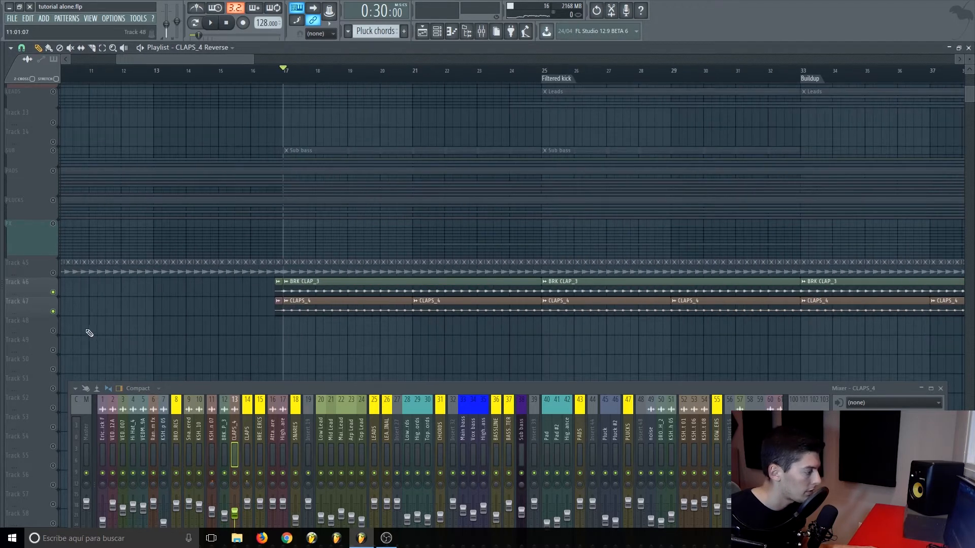
{"action": "key", "text": "space"}
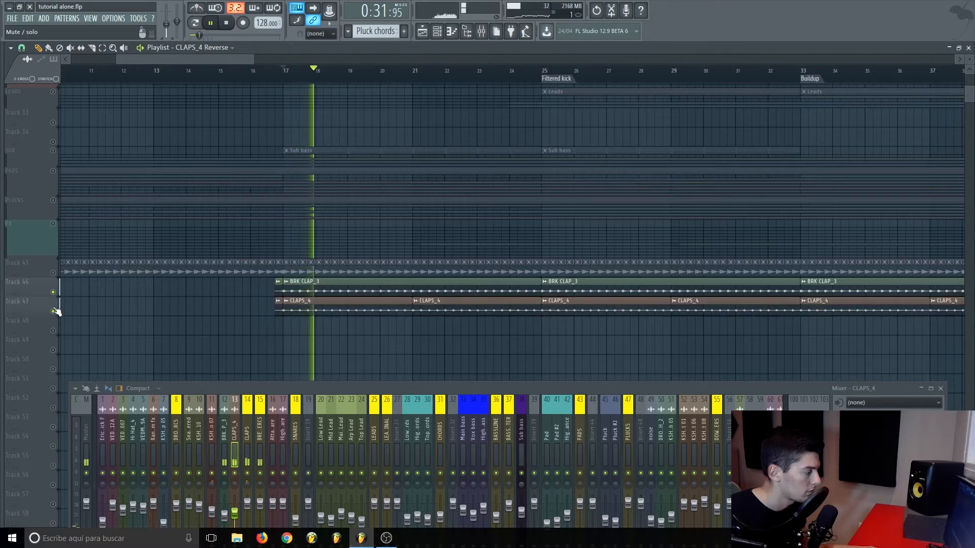
{"action": "left_click", "coordinate": [54, 293]}
{"action": "left_click", "coordinate": [54, 292]}
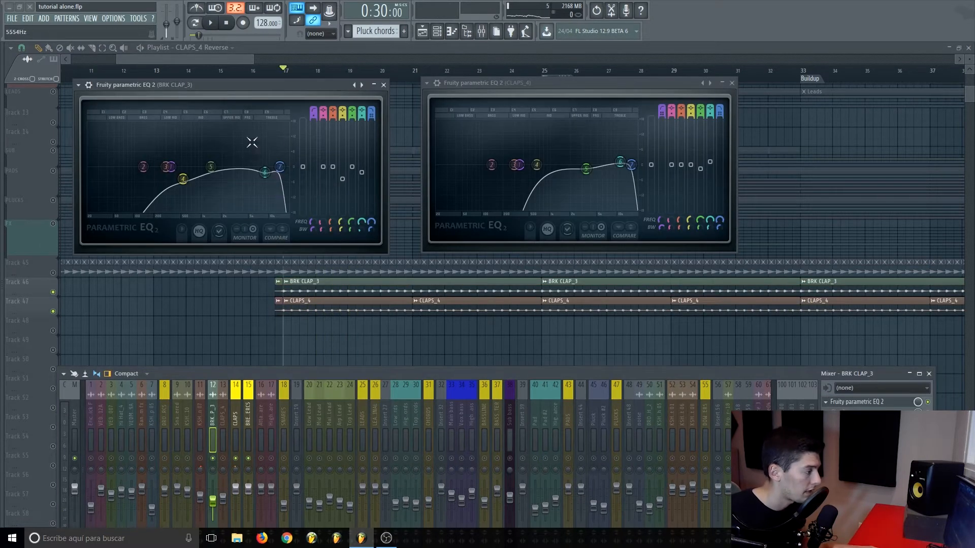
Step: Play the claps while comparing the Fruity Parametric EQ 2 curves of BRK CLAP_3 and CLAPS_4, and close both EQs
{"action": "key", "text": "space"}
{"action": "key", "text": "space"}
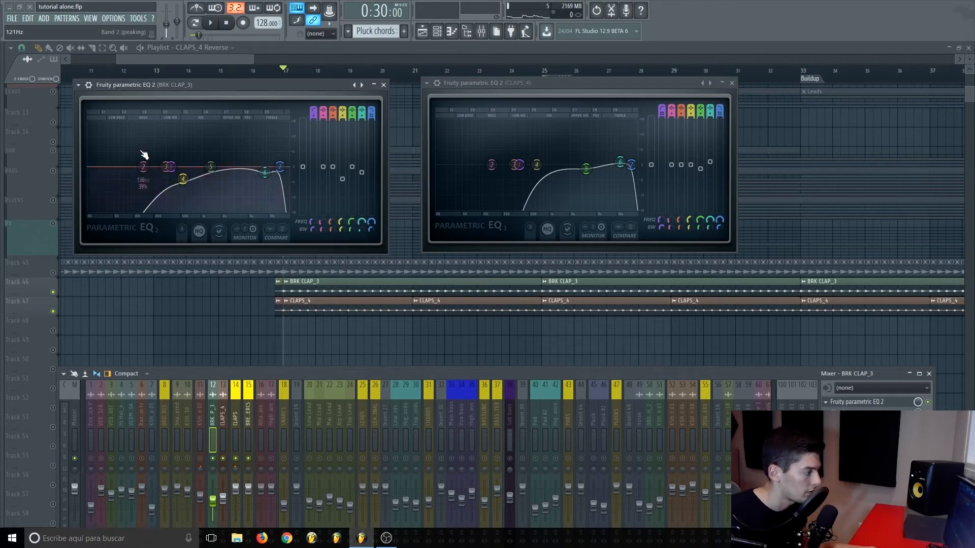
{"action": "left_click", "coordinate": [383, 84]}
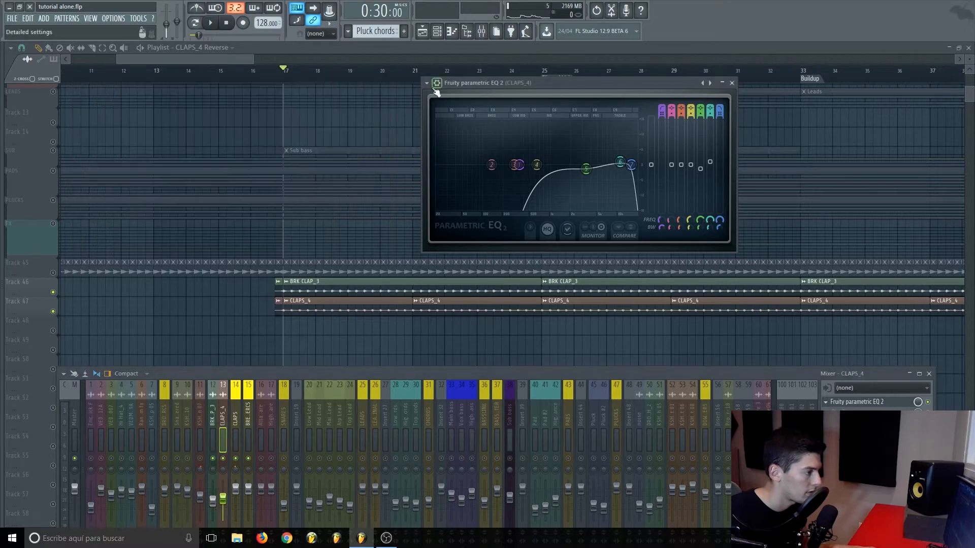
{"action": "left_click", "coordinate": [731, 82]}
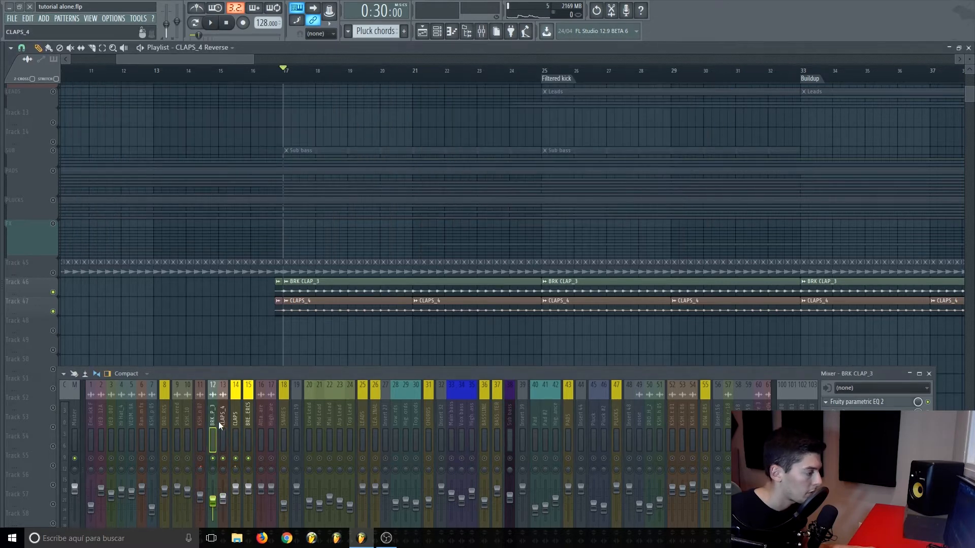
Step: Open ValhallaVintageVerb on the CLAPS mixer track, switch it off and on, and play the claps to compare
{"action": "left_click", "coordinate": [236, 420]}
{"action": "left_click", "coordinate": [857, 402]}
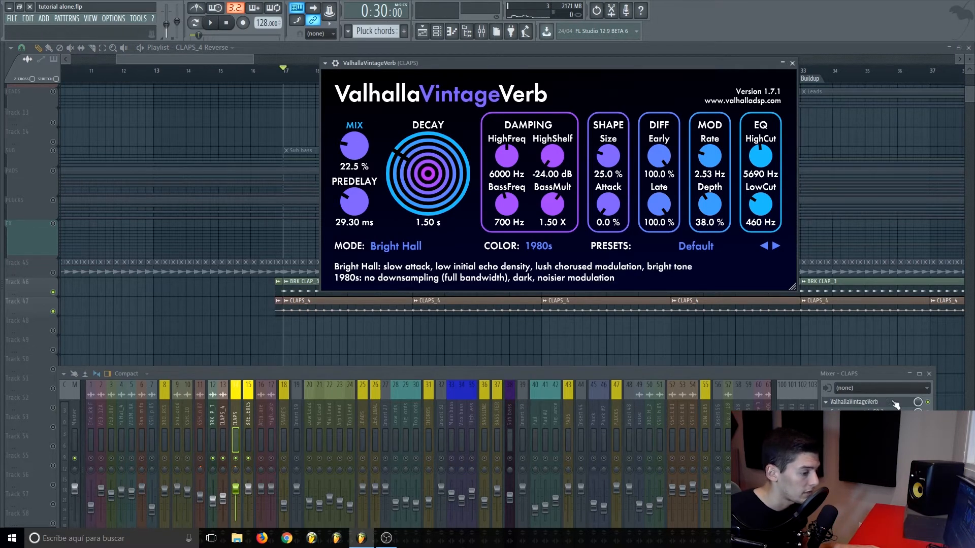
{"action": "left_click", "coordinate": [928, 402]}
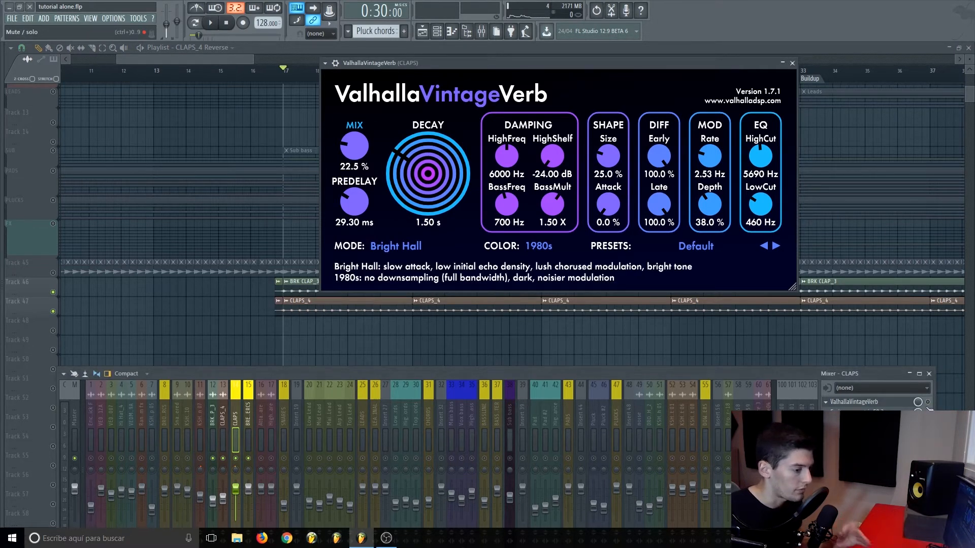
{"action": "key", "text": "space"}
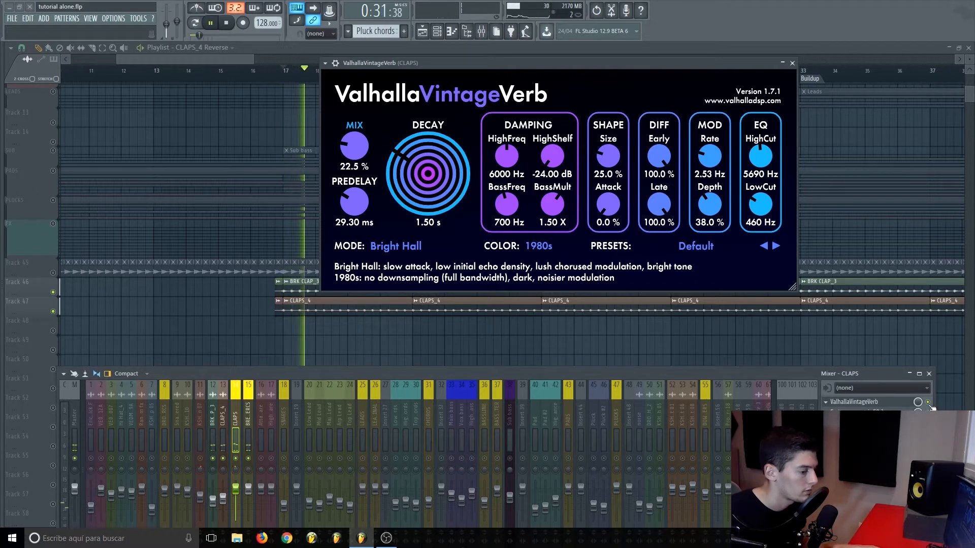
Step: Examine the Fruity Parametric EQ 2 on the CLAPS mixer track during playback, then stop and close it
{"action": "left_click", "coordinate": [857, 412]}
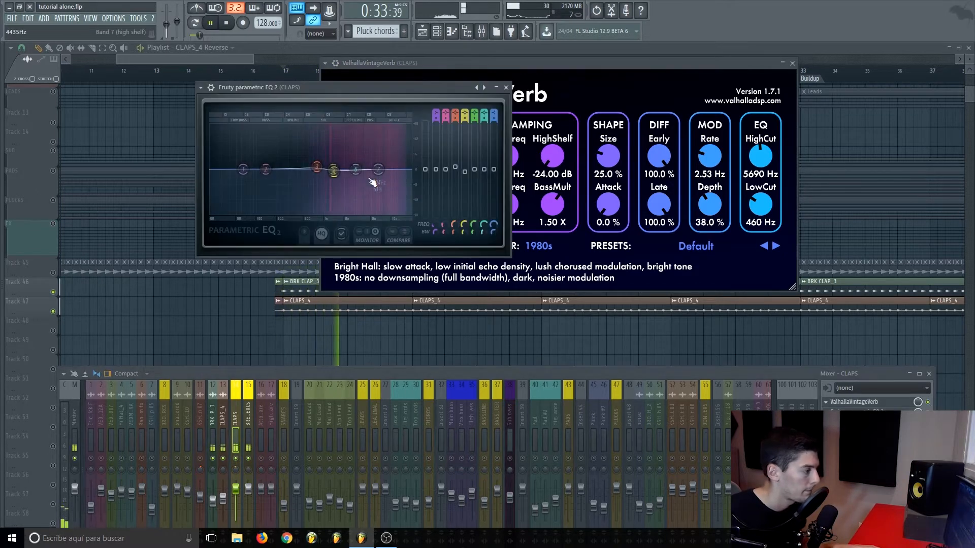
{"action": "key", "text": "space"}
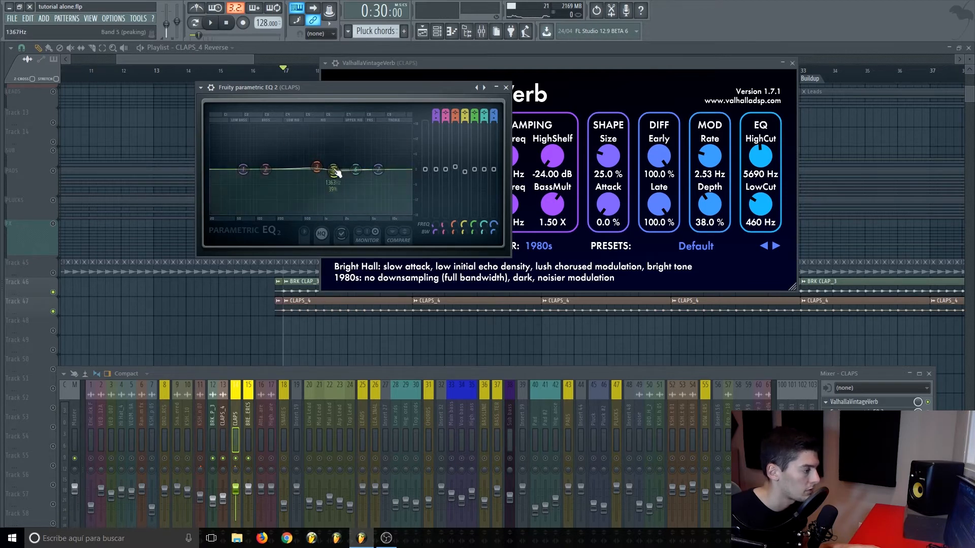
{"action": "left_click", "coordinate": [506, 87]}
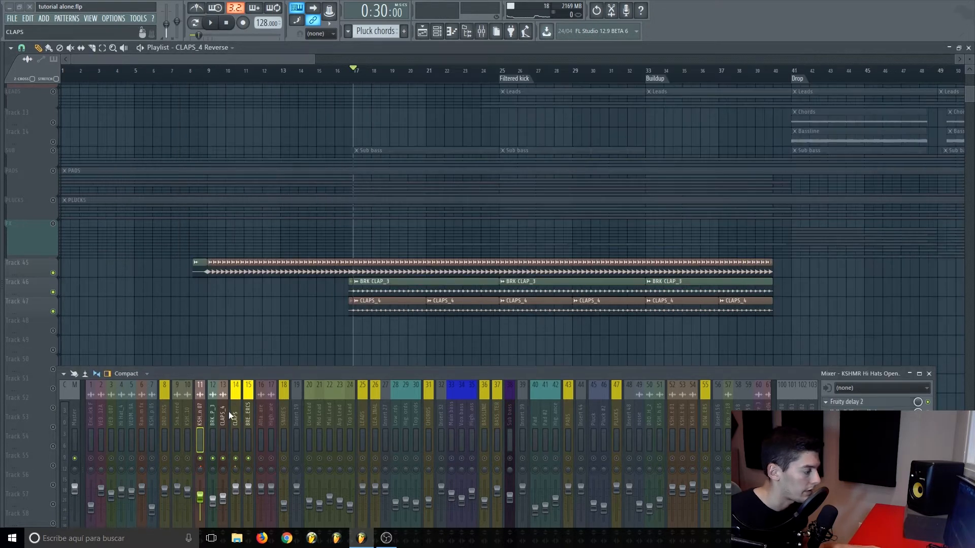
Step: Open the L1 limiter on the BREAK PERCS mixer track, briefly play the percussion through it, and close it
{"action": "left_click", "coordinate": [235, 414]}
{"action": "left_click", "coordinate": [198, 414]}
{"action": "left_click", "coordinate": [247, 414]}
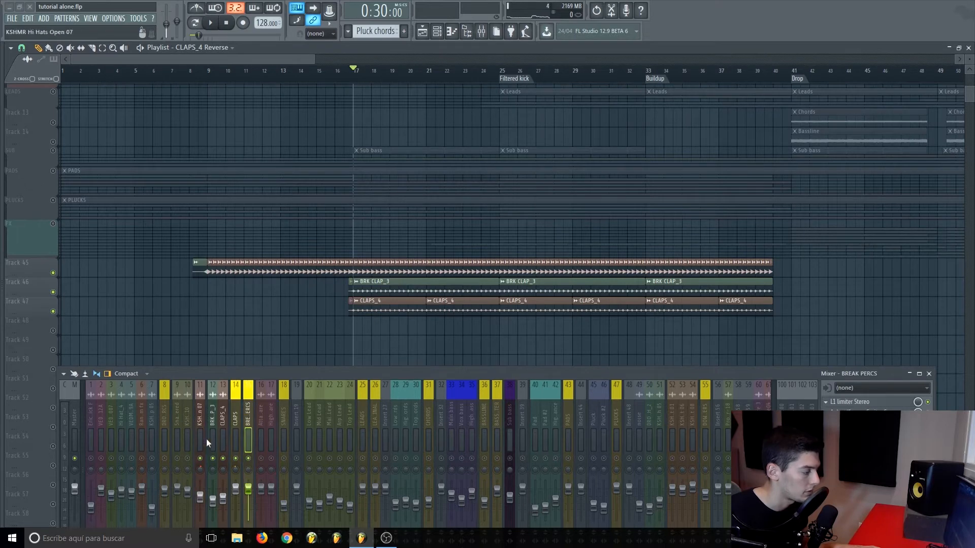
{"action": "left_click", "coordinate": [863, 404]}
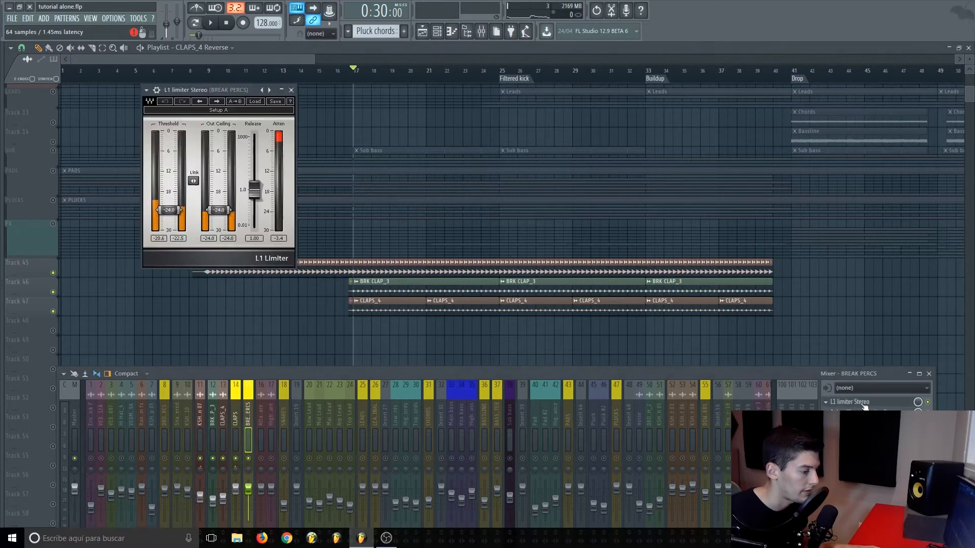
{"action": "key", "text": "space"}
{"action": "key", "text": "space"}
{"action": "left_click", "coordinate": [863, 404]}
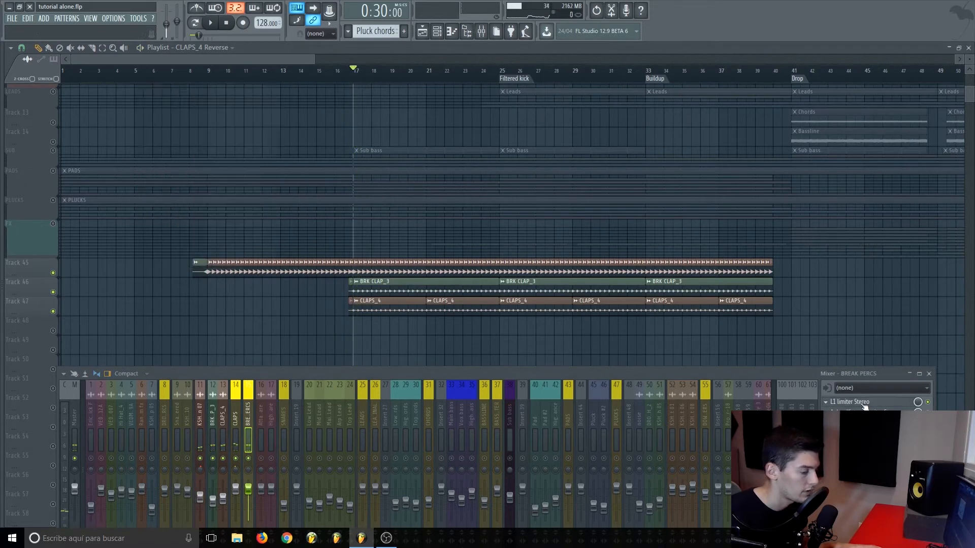
Step: Open the Aphex Vintage Exciter on the BREAK PERCS track and play the percussion from bar 17 with the exciter off
{"action": "left_click", "coordinate": [863, 412]}
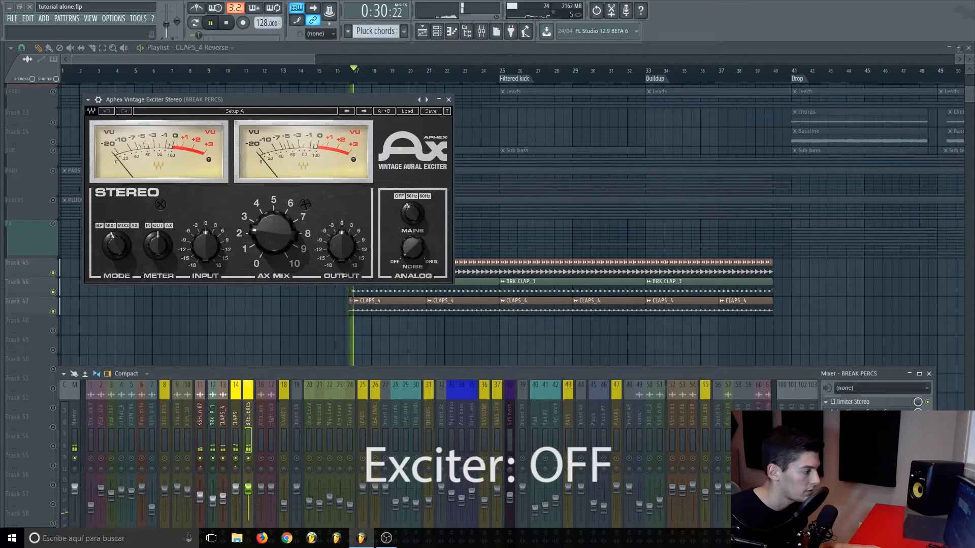
{"action": "key", "text": "space"}
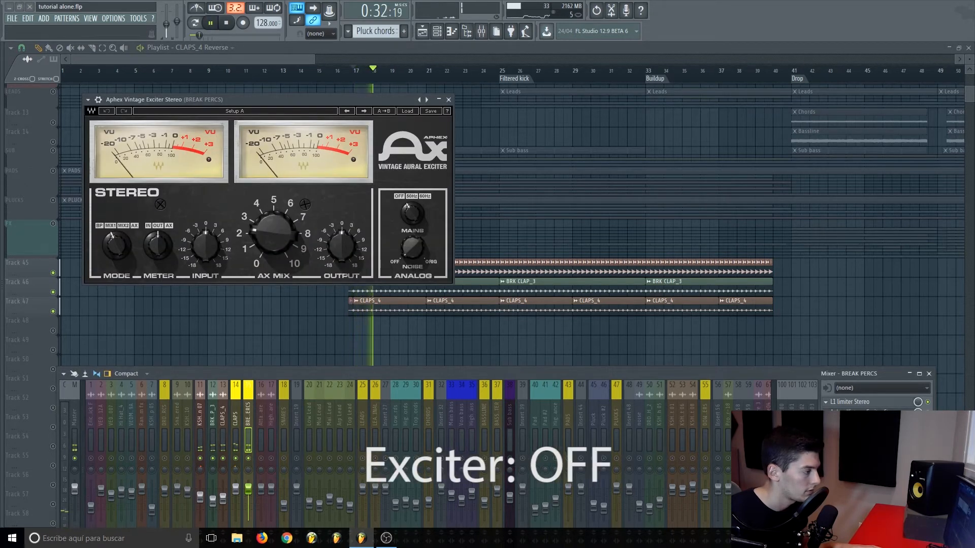
{"action": "key", "text": "space"}
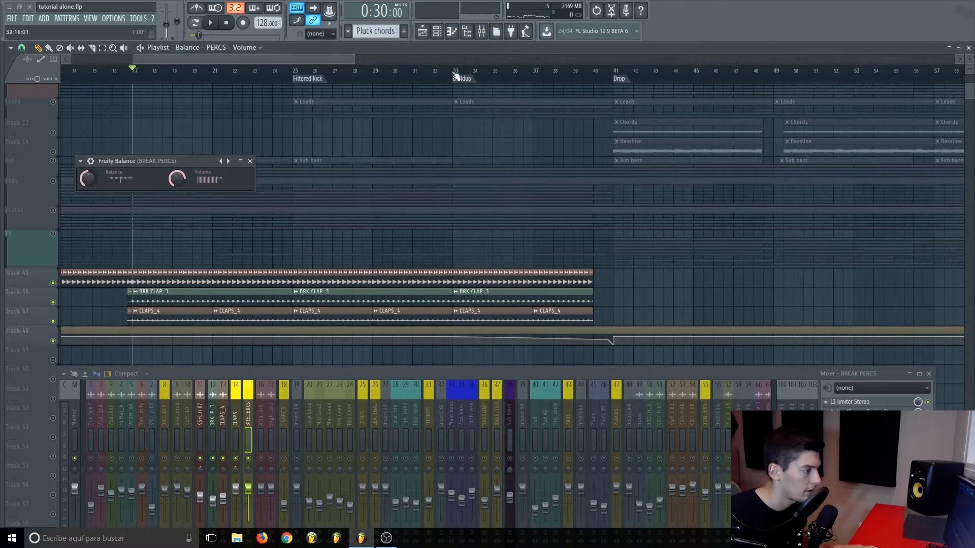
Step: Examine the Balance - PERCS - Volume automation just before the Drop and play the percussion from bar 37 onward
{"action": "left_click_drag", "start_coordinate": [455, 76], "coordinate": [609, 84]}
{"action": "scroll", "coordinate": [613, 79], "scroll_direction": "up", "scroll_amount": 2}
{"action": "scroll", "coordinate": [613, 80], "scroll_direction": "up", "scroll_amount": 2}
{"action": "scroll", "coordinate": [597, 84], "scroll_direction": "down", "scroll_amount": 1}
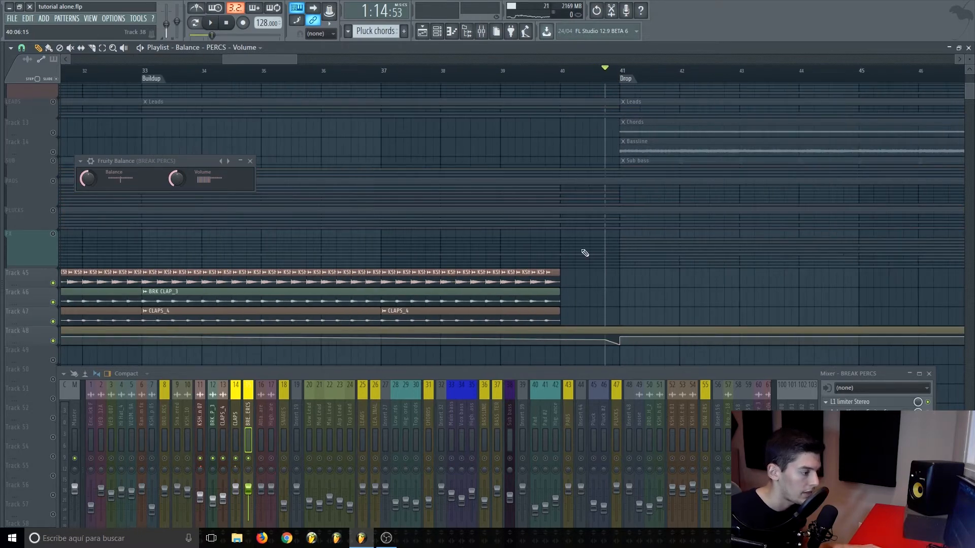
{"action": "scroll", "coordinate": [641, 78], "scroll_direction": "down", "scroll_amount": 4}
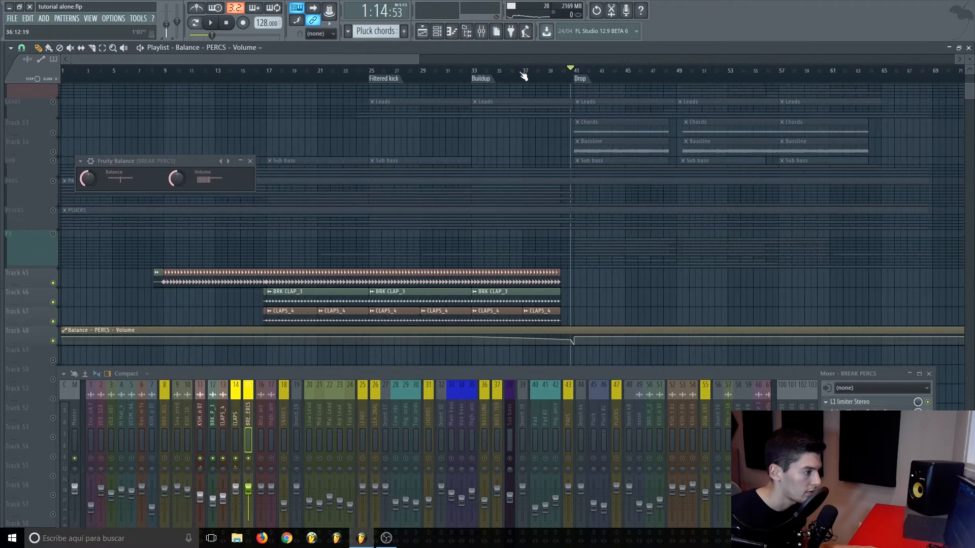
{"action": "left_click", "coordinate": [524, 78]}
{"action": "key", "text": "space"}
{"action": "left_click", "coordinate": [543, 77]}
{"action": "left_click", "coordinate": [557, 80]}
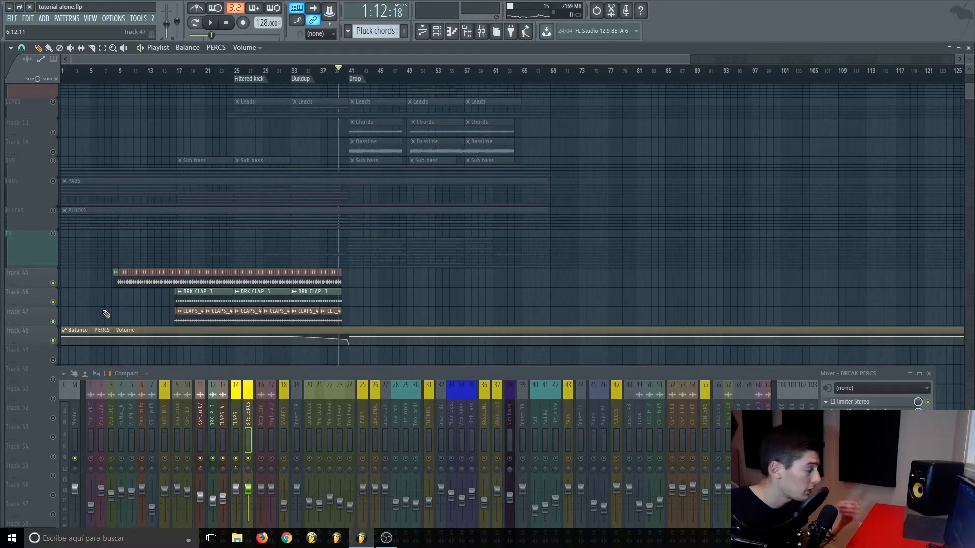
Step: Step the playhead through the arrangement's section starts at bars 1, 9, 17 and 25
{"action": "left_click", "coordinate": [63, 82]}
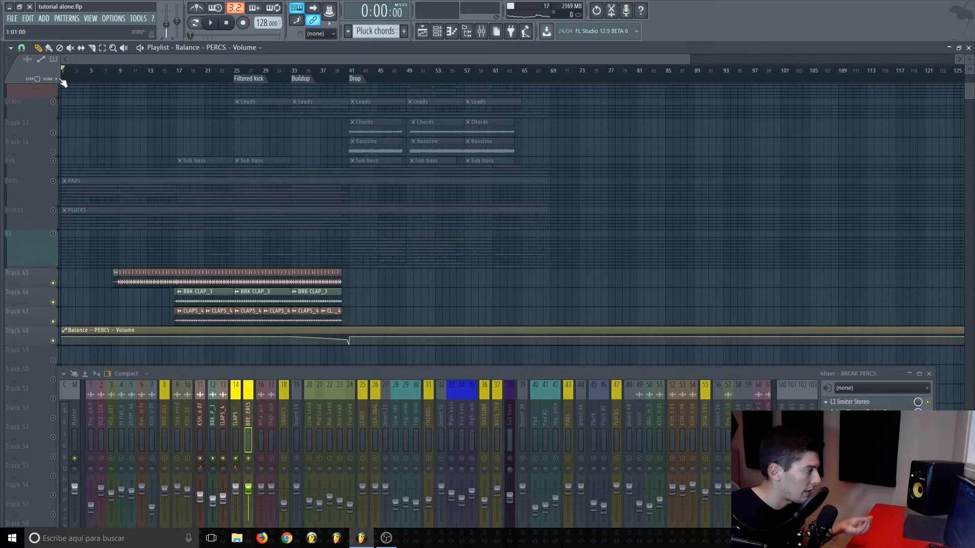
{"action": "left_click", "coordinate": [120, 83]}
{"action": "left_click", "coordinate": [177, 82]}
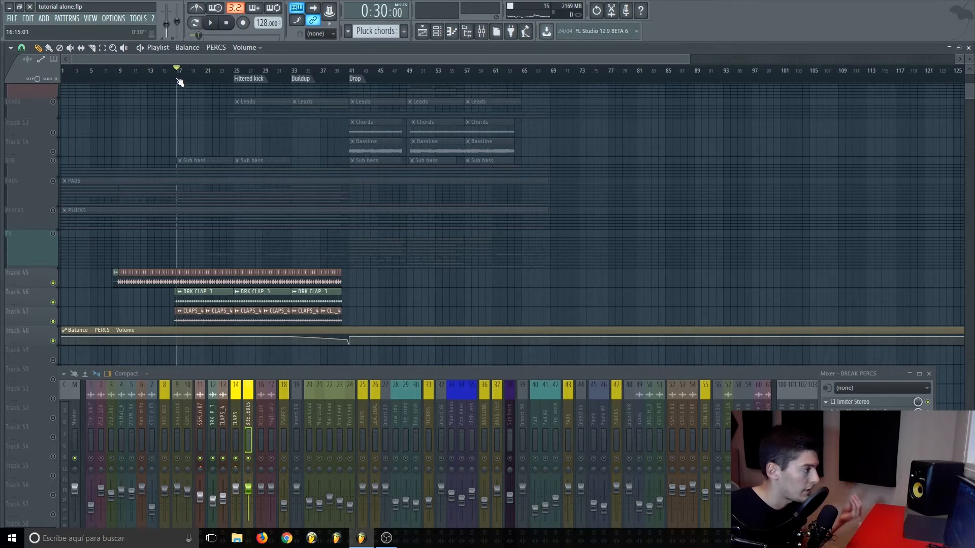
{"action": "left_click", "coordinate": [238, 81]}
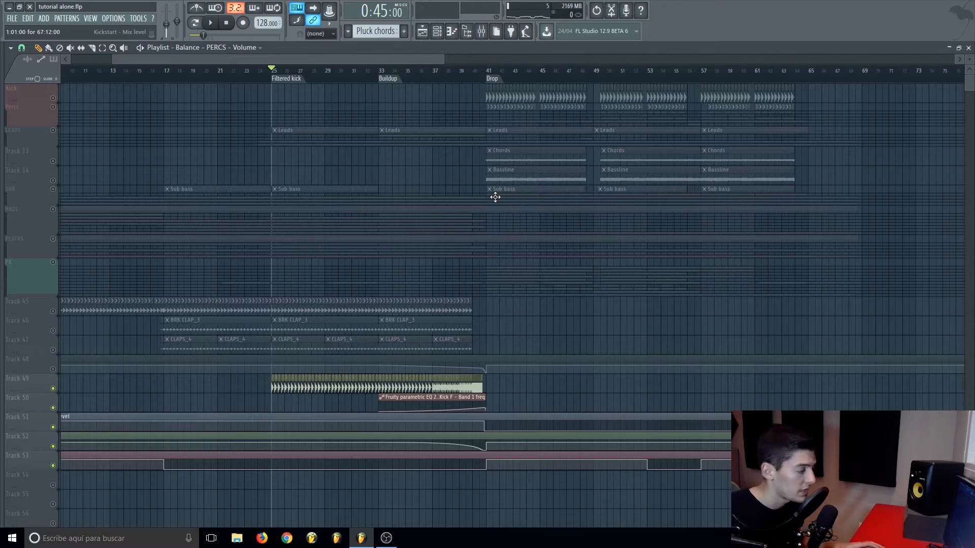
Step: Play the filtered kick from bar 25 and open the Fruity Parametric EQ 2 Filter on its Eric Kick F mixer track
{"action": "key", "text": "space"}
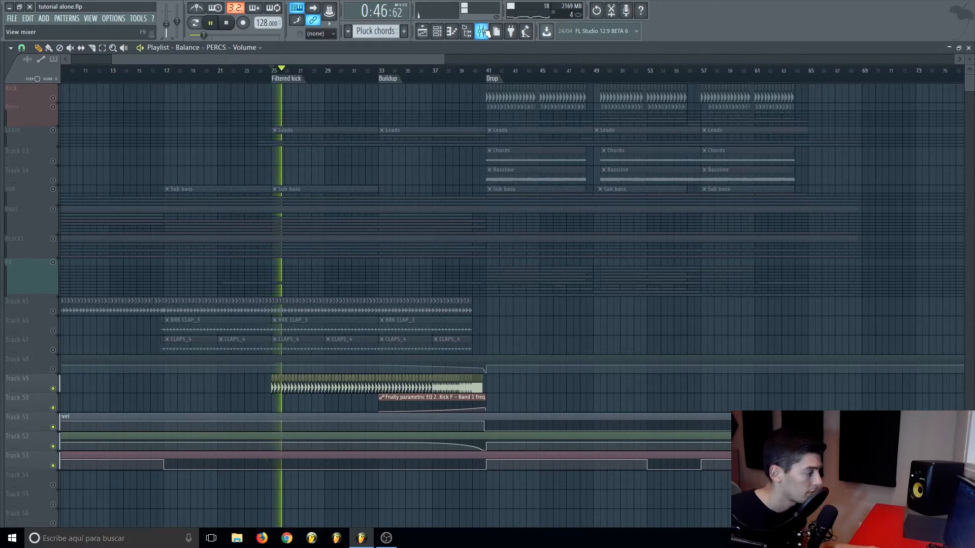
{"action": "key", "text": "space"}
{"action": "key", "text": "F9"}
{"action": "left_click", "coordinate": [858, 432]}
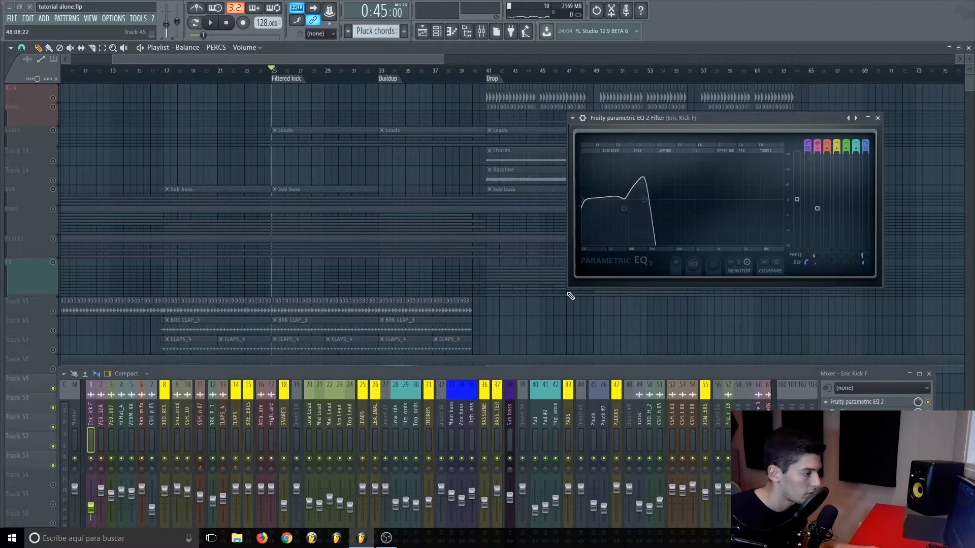
{"action": "left_click_drag", "start_coordinate": [682, 131], "coordinate": [635, 136]}
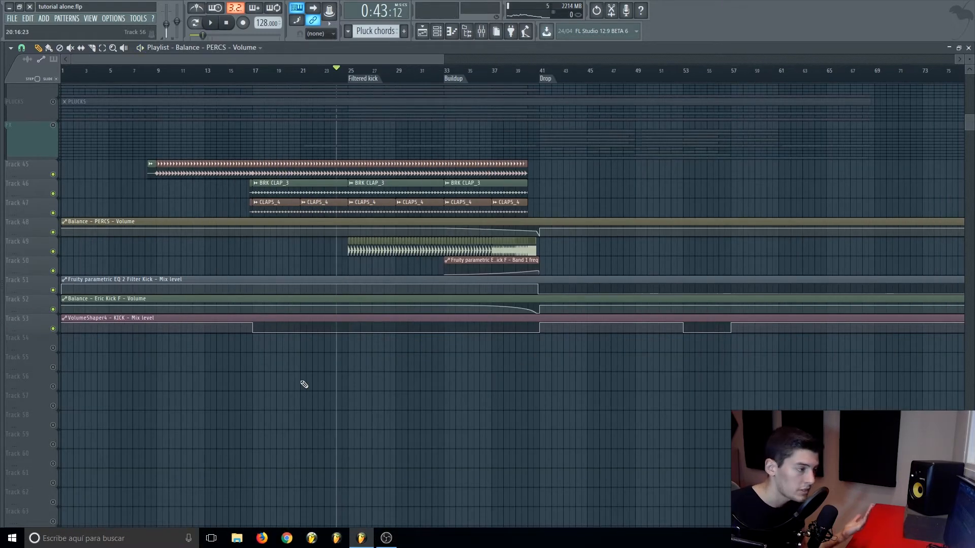
Step: Return the playhead to the Filtered kick marker at bar 25 and unmute the snare automation on Tracks 57 to 62
{"action": "left_click", "coordinate": [448, 75]}
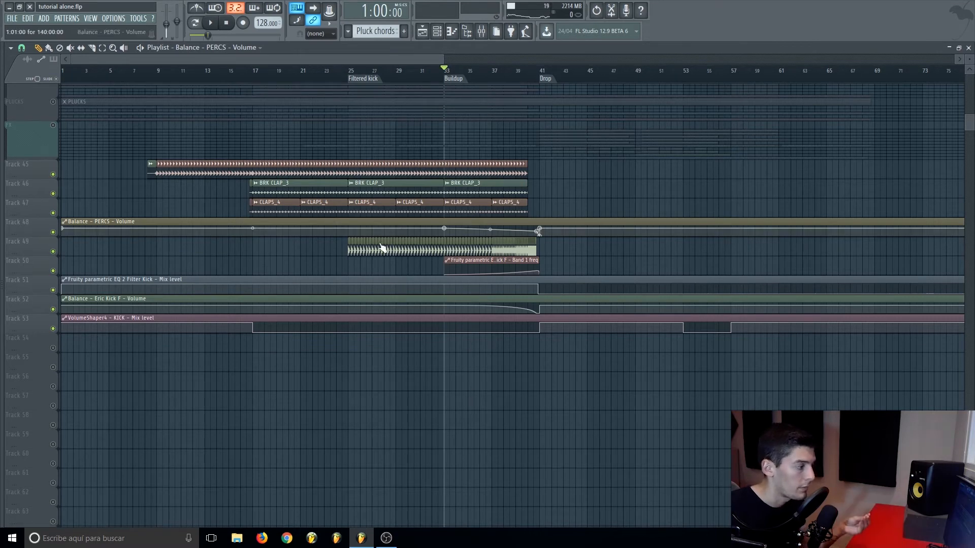
{"action": "left_click", "coordinate": [350, 73]}
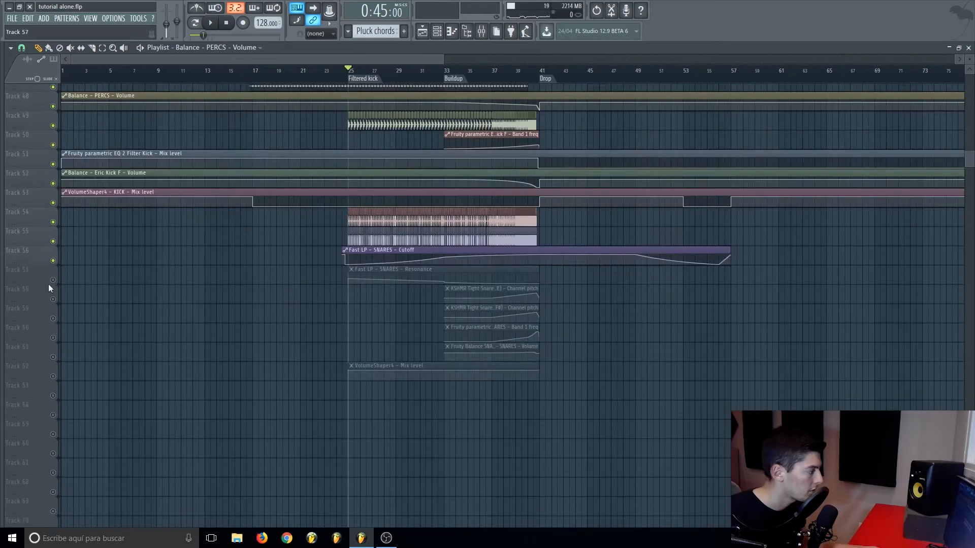
{"action": "left_click", "coordinate": [53, 280]}
{"action": "left_click", "coordinate": [54, 299]}
{"action": "left_click_drag", "start_coordinate": [53, 319], "coordinate": [53, 377]}
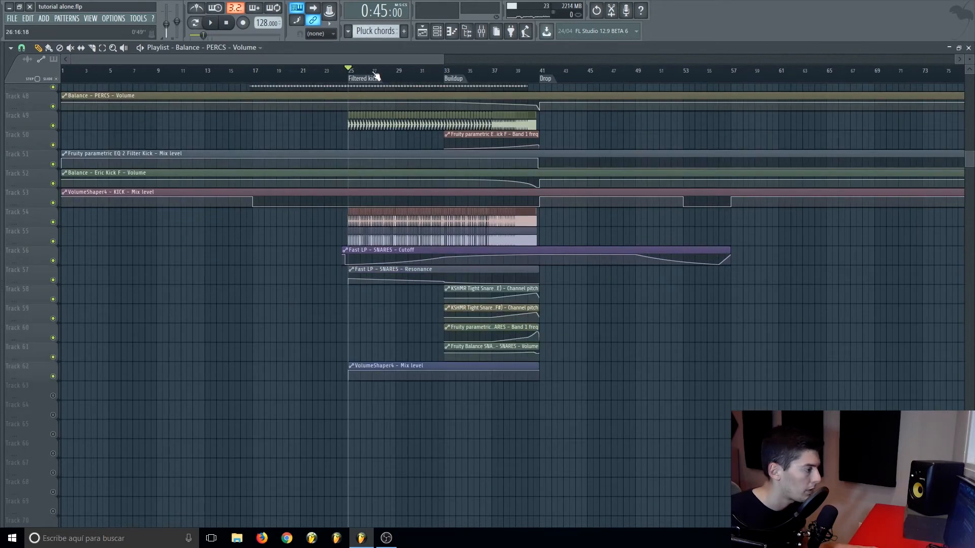
Step: Play the snare layers from bar 25 with the mixer open, moving the playhead ahead through the Buildup
{"action": "scroll", "coordinate": [375, 75], "scroll_direction": "up", "scroll_amount": 3}
{"action": "scroll", "coordinate": [83, 165], "scroll_direction": "up", "scroll_amount": 2}
{"action": "key", "text": "space"}
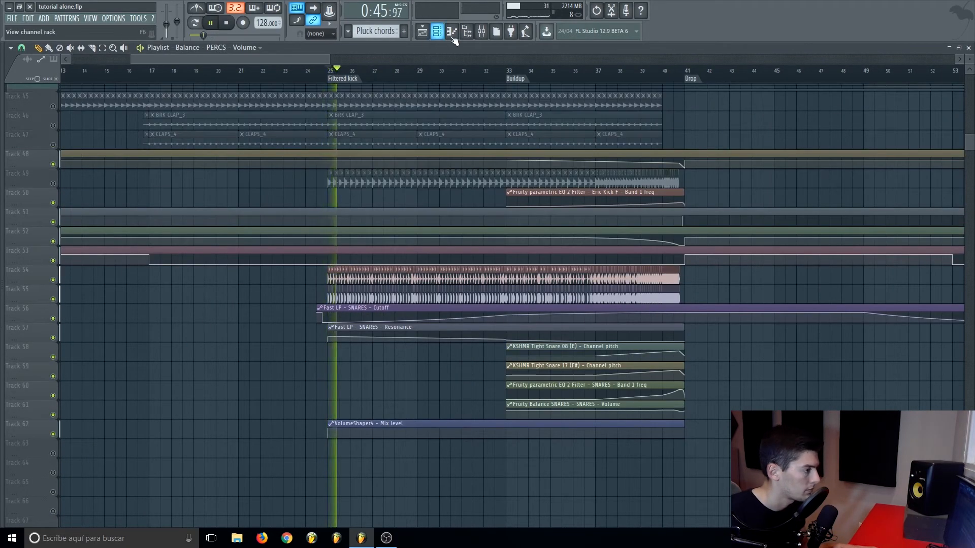
{"action": "key", "text": "F9"}
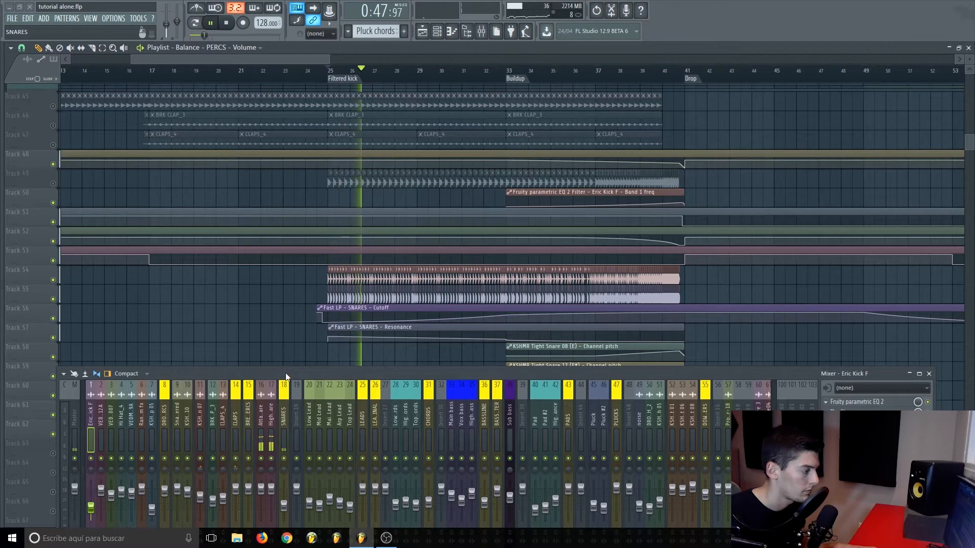
{"action": "scroll", "coordinate": [274, 310], "scroll_direction": "down", "scroll_amount": 1}
{"action": "left_click_drag", "start_coordinate": [439, 72], "coordinate": [660, 73]}
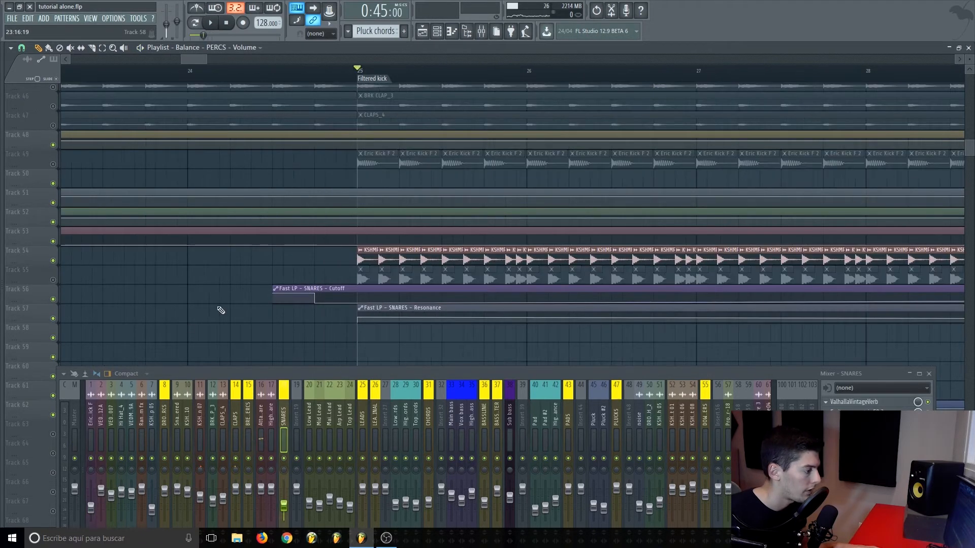
Step: Check the KSHMR Tight Snare 08 (E) sample settings, then unmute Track 55 and play it alone with Track 54 muted
{"action": "double_click", "coordinate": [368, 259]}
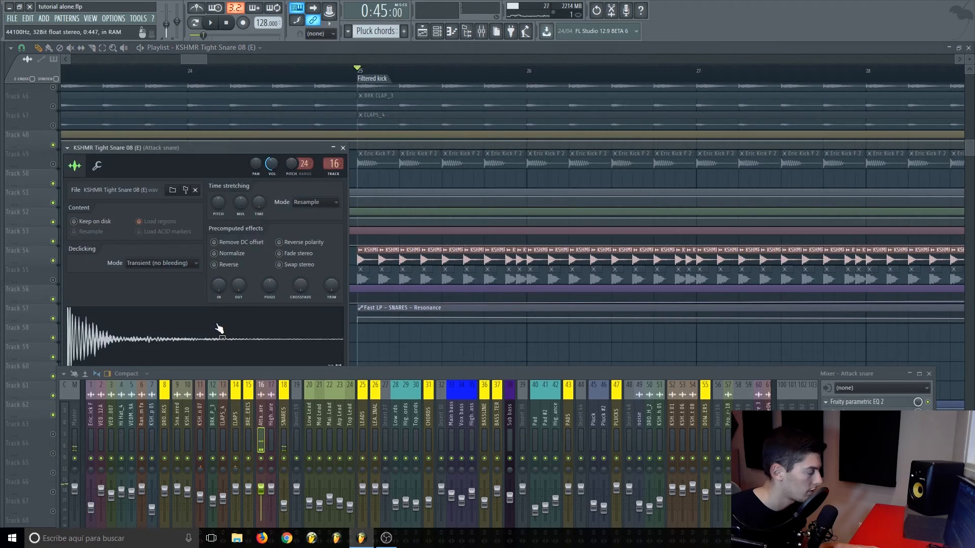
{"action": "left_click", "coordinate": [342, 147]}
{"action": "left_click", "coordinate": [52, 279]}
{"action": "left_click", "coordinate": [53, 261]}
{"action": "key", "text": "space"}
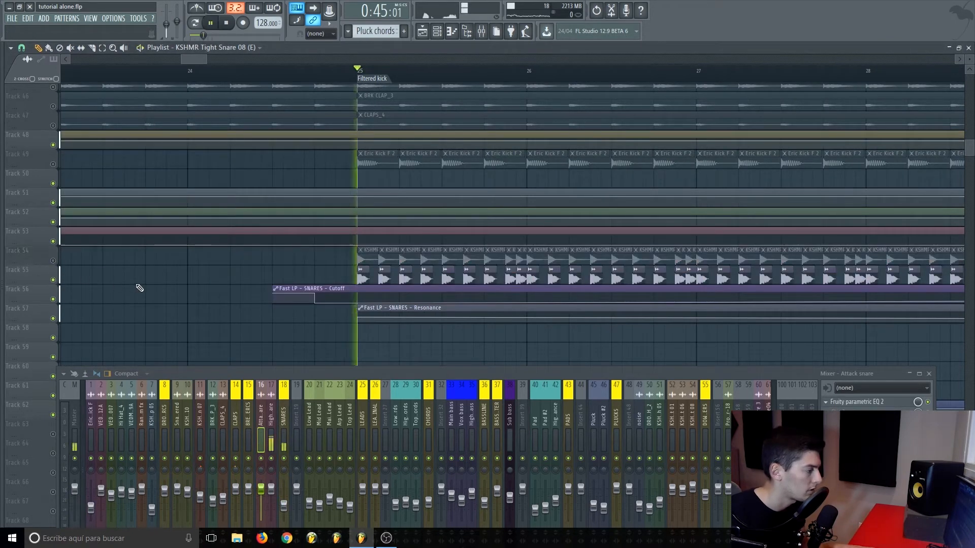
{"action": "key", "text": "space"}
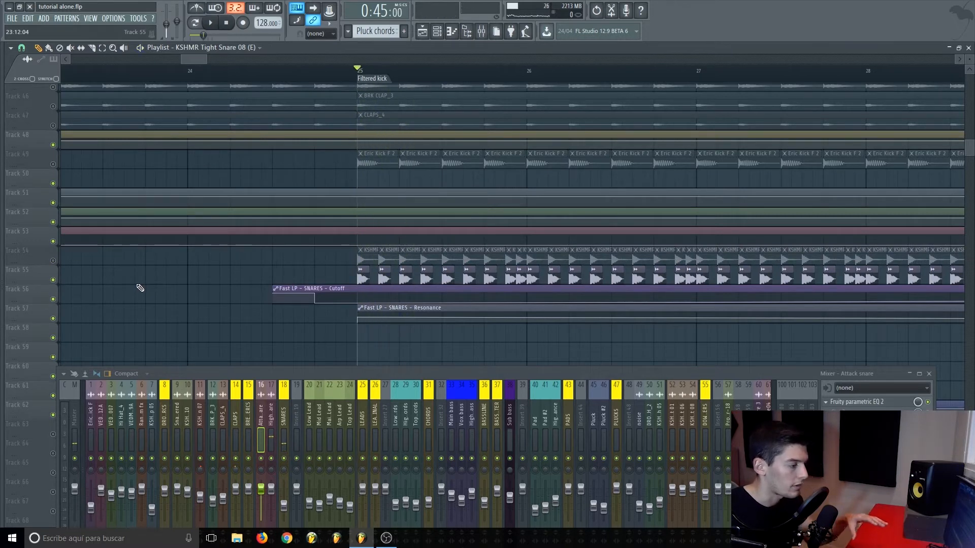
Step: Unmute Track 54 and play both snare layers together from bar 25
{"action": "left_click", "coordinate": [53, 260]}
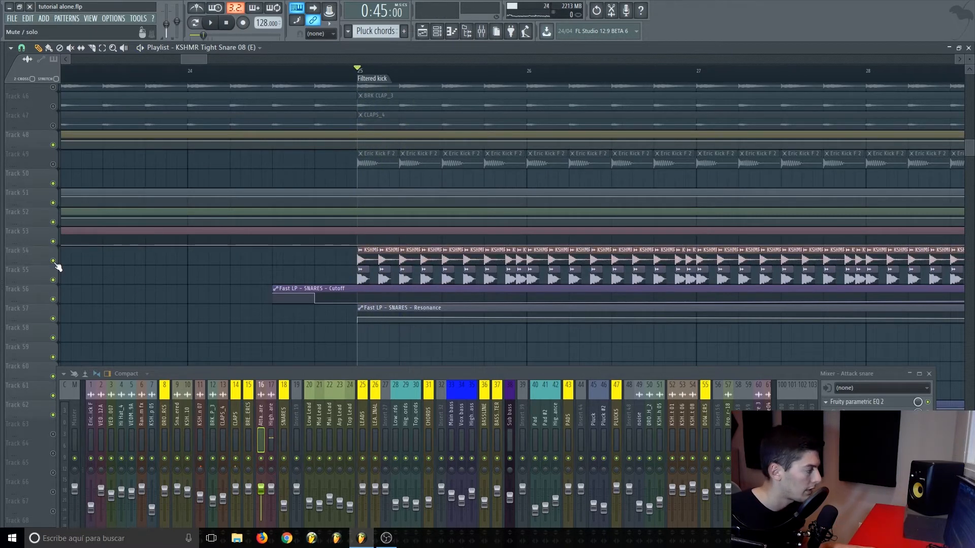
{"action": "key", "text": "space"}
{"action": "key", "text": "space"}
Step: Compare the Fruity Parametric EQ 2 curves of the Attack snare and High snare mixer tracks, and close both EQs
{"action": "left_click", "coordinate": [815, 404]}
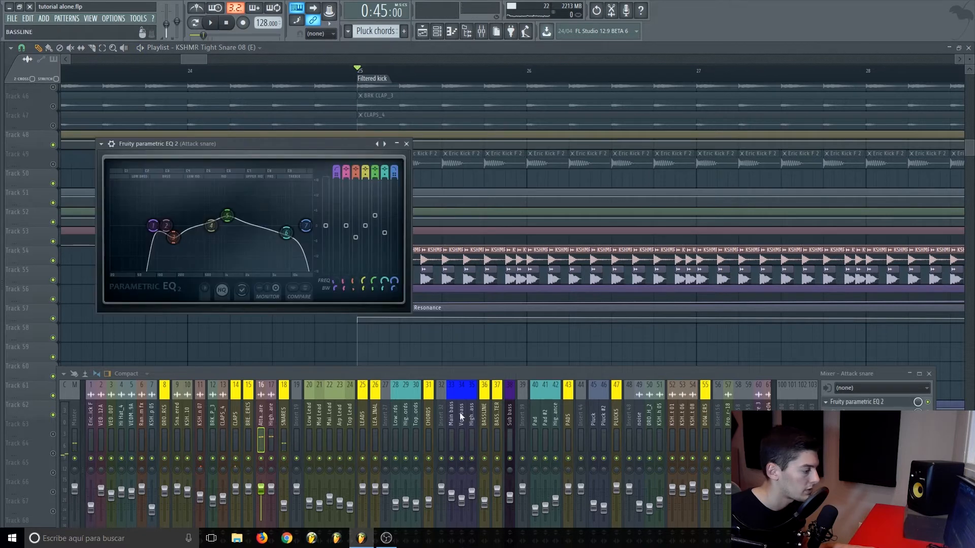
{"action": "left_click", "coordinate": [272, 417]}
{"action": "left_click", "coordinate": [844, 402]}
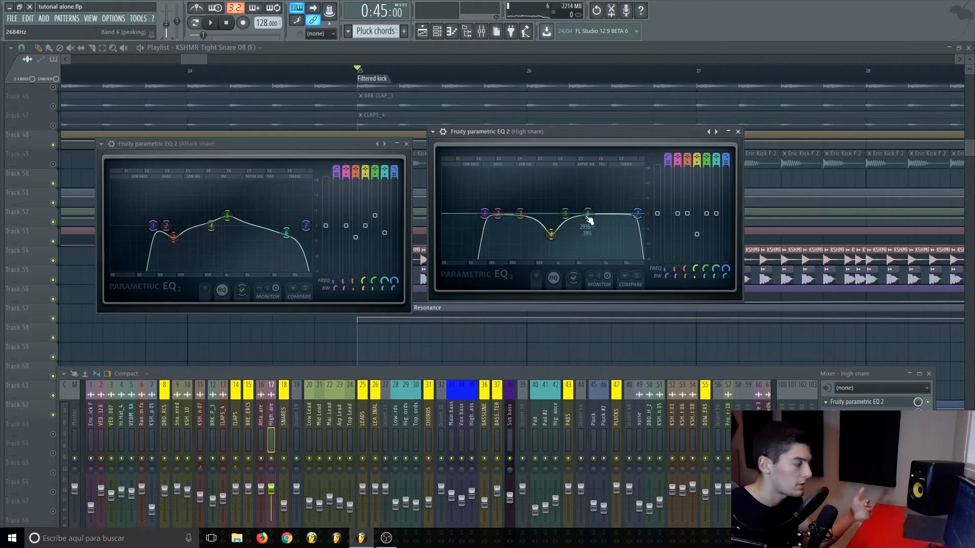
{"action": "left_click", "coordinate": [737, 132]}
{"action": "left_click", "coordinate": [406, 143]}
Step: Review the ValhallaVintageVerb and Fruity Parametric EQ 2 settings on the SNARES mixer track, closing each one
{"action": "left_click", "coordinate": [886, 404]}
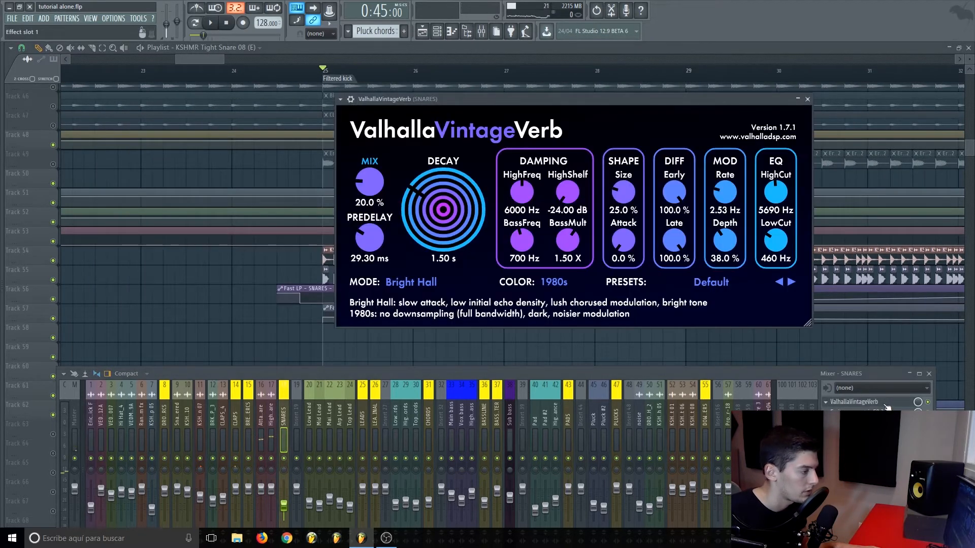
{"action": "left_click", "coordinate": [807, 99]}
{"action": "left_click", "coordinate": [858, 411]}
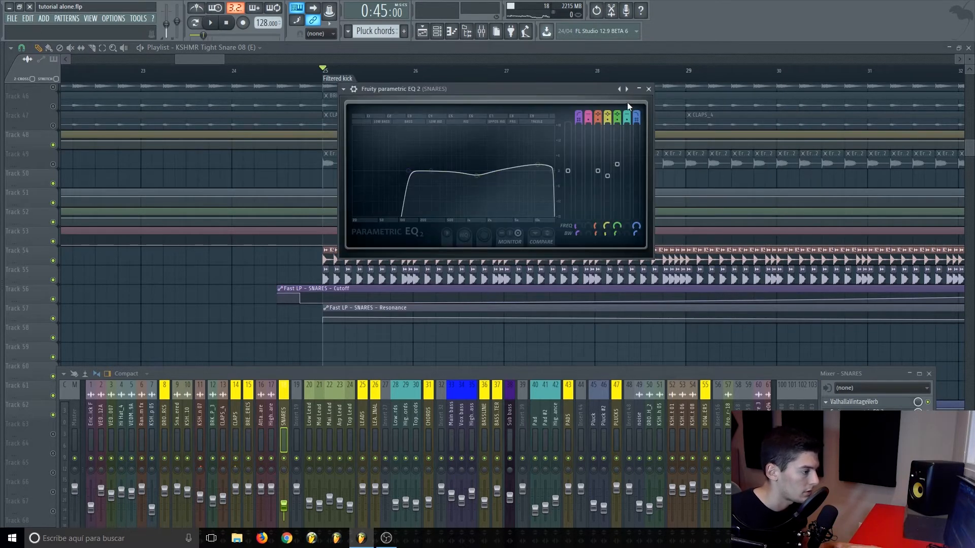
{"action": "left_click", "coordinate": [649, 89]}
Step: Open the L1 limiter on the SNARES track, play the snares through it from bar 25, and close it
{"action": "left_click", "coordinate": [856, 422]}
{"action": "key", "text": "space"}
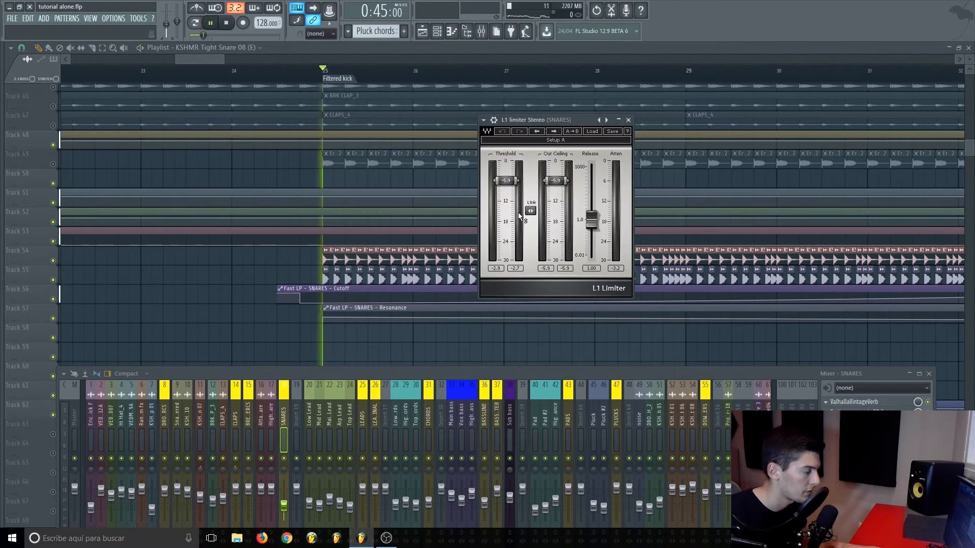
{"action": "key", "text": "space"}
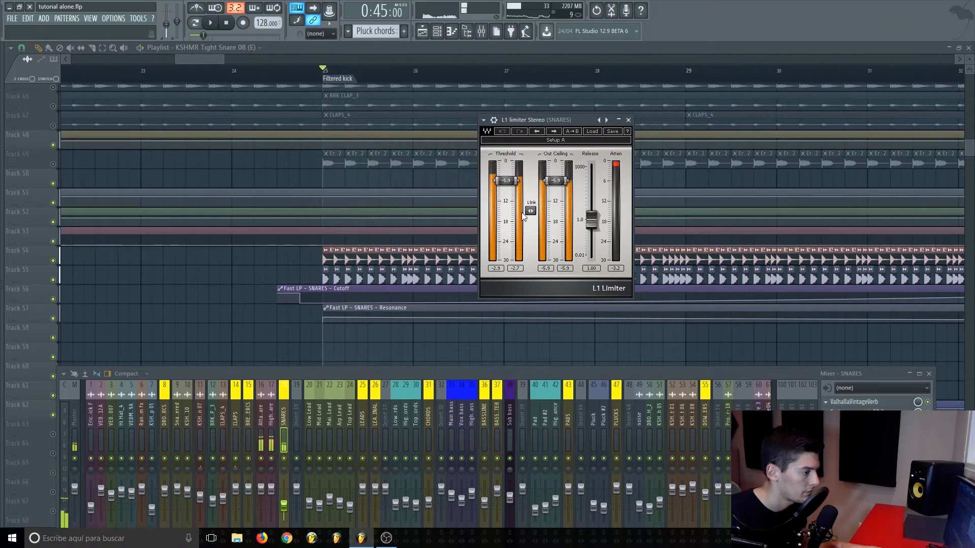
{"action": "left_click", "coordinate": [629, 120]}
Step: Play the snares through the automated Fruity Fast LP filter from bar 25, skipping ahead to the Buildup at bar 33
{"action": "scroll", "coordinate": [254, 74], "scroll_direction": "down", "scroll_amount": 4}
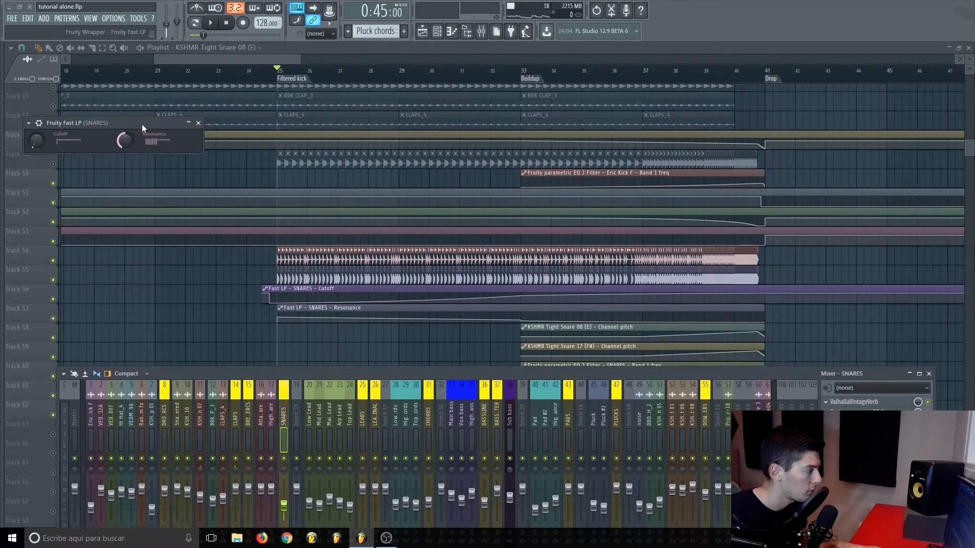
{"action": "left_click_drag", "start_coordinate": [142, 123], "coordinate": [136, 135]}
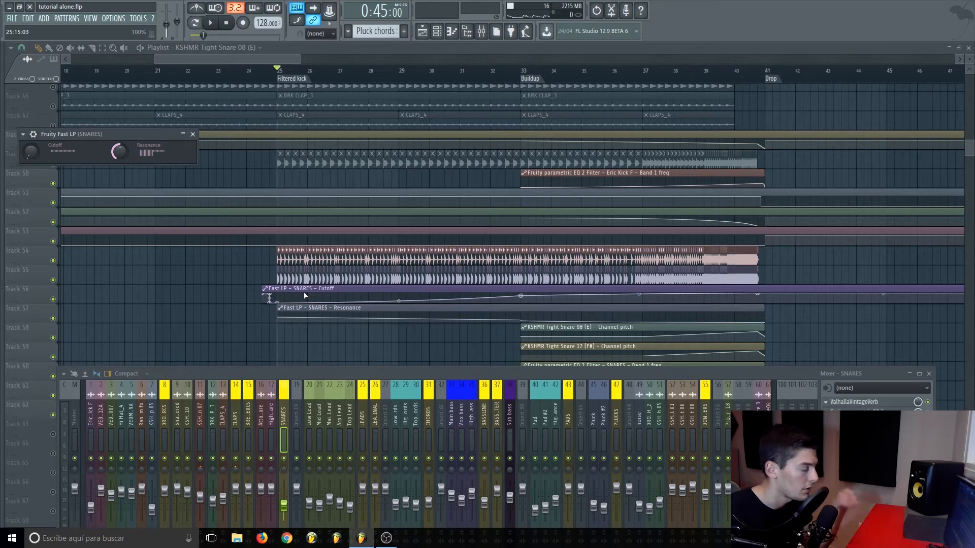
{"action": "key", "text": "space"}
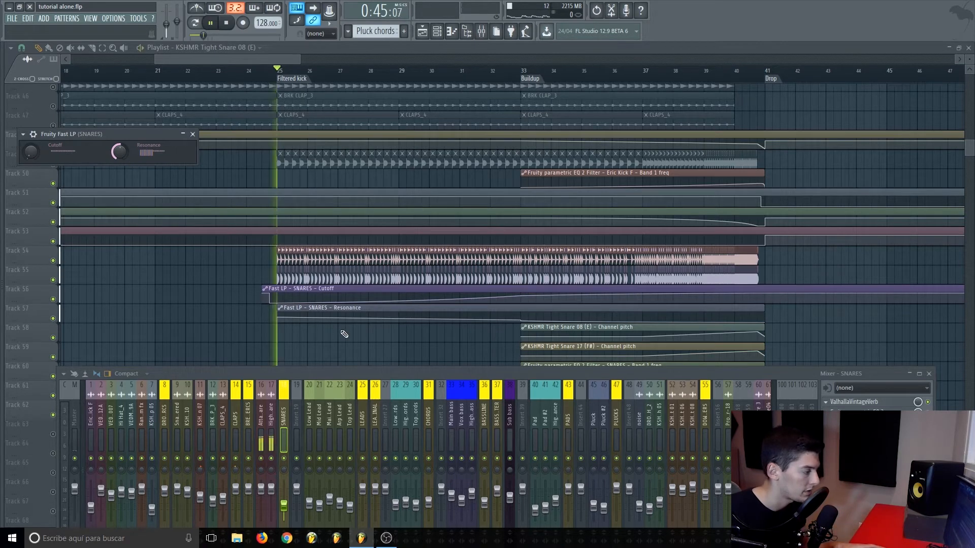
{"action": "left_click", "coordinate": [366, 81]}
{"action": "left_click_drag", "start_coordinate": [435, 81], "coordinate": [522, 76]}
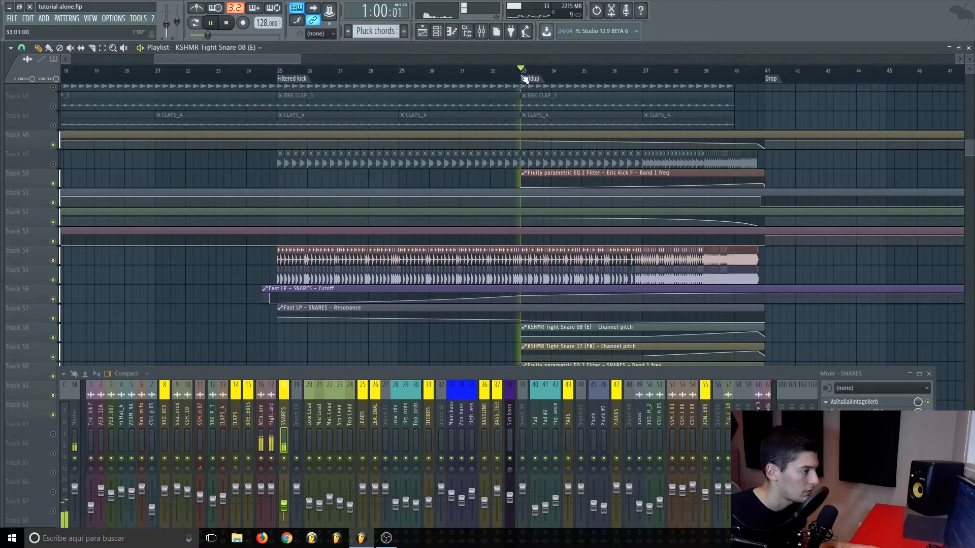
Step: Stop playback, open the KSHMR Short Fill 128BPM 10 sample settings from the first clip on Track 63, and close them
{"action": "key", "text": "space"}
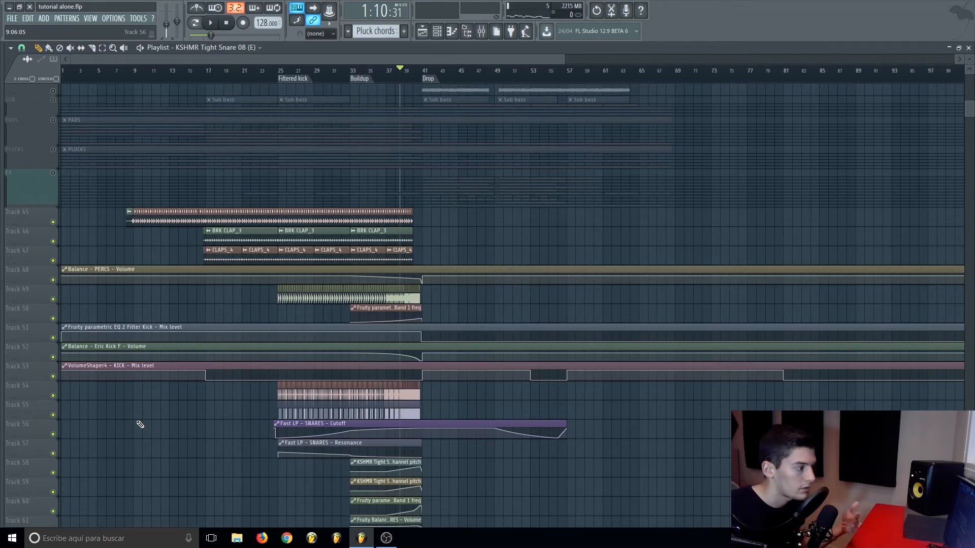
{"action": "scroll", "coordinate": [182, 277], "scroll_direction": "down", "scroll_amount": 4}
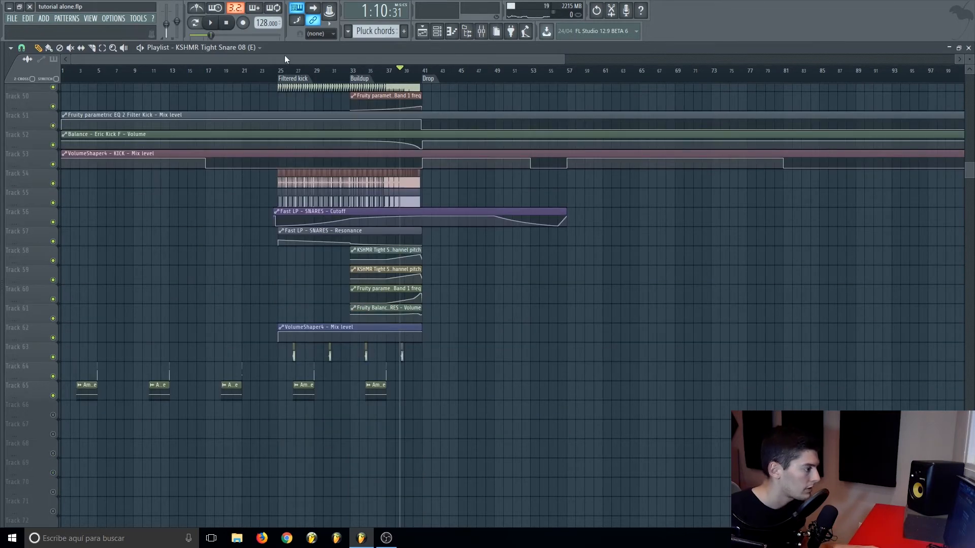
{"action": "scroll", "coordinate": [284, 59], "scroll_direction": "up", "scroll_amount": 5}
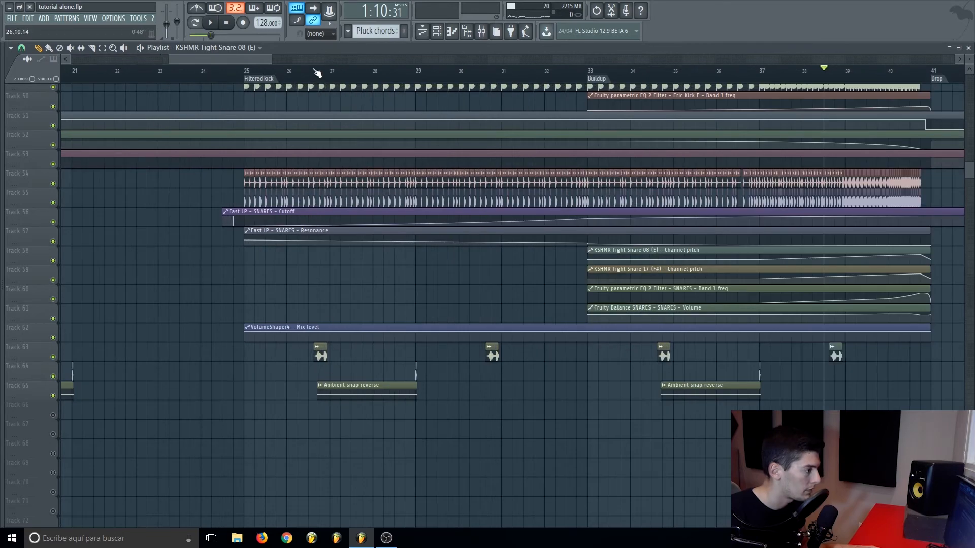
{"action": "double_click", "coordinate": [320, 355]}
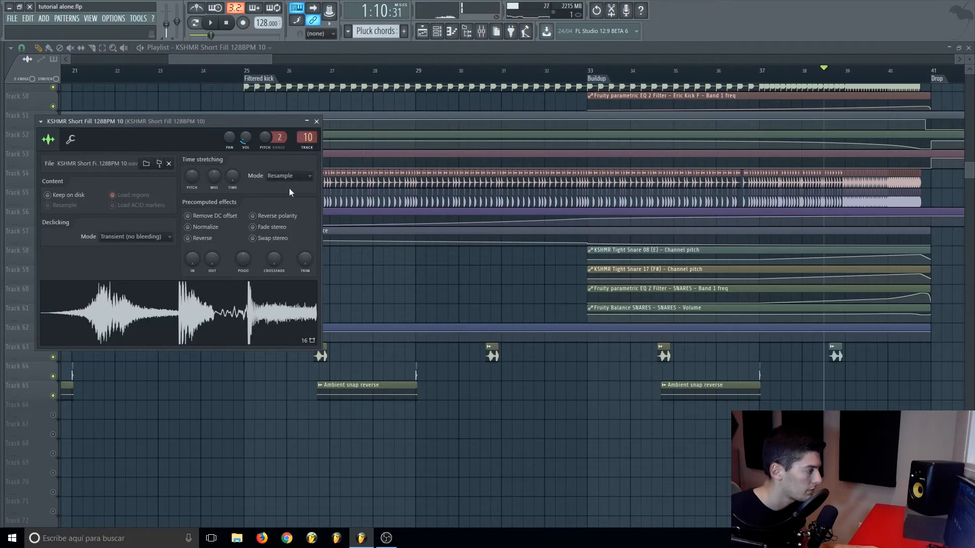
{"action": "left_click", "coordinate": [317, 122]}
Step: Play the short drum fill together with the break drums from about bar 26
{"action": "scroll", "coordinate": [285, 267], "scroll_direction": "up", "scroll_amount": 3}
{"action": "scroll", "coordinate": [278, 59], "scroll_direction": "down", "scroll_amount": 2}
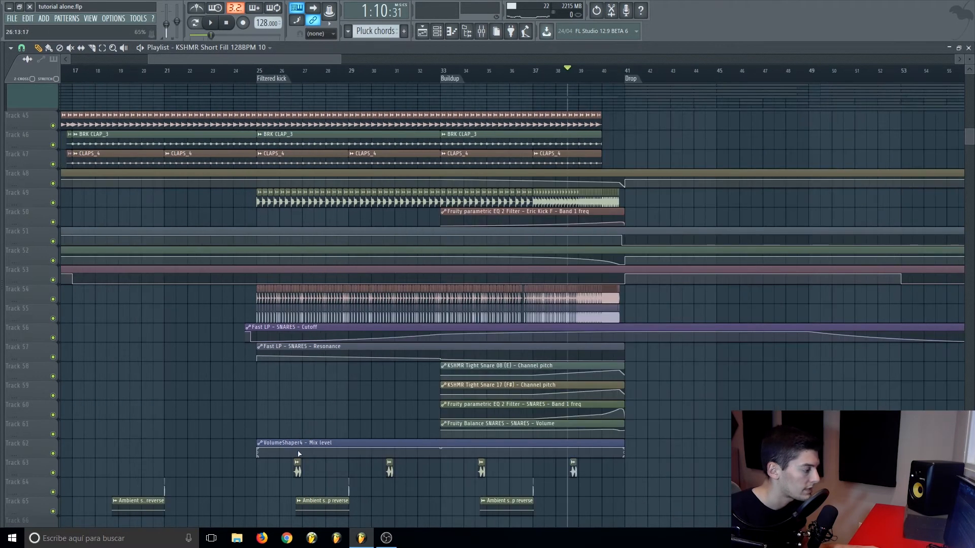
{"action": "scroll", "coordinate": [304, 441], "scroll_direction": "up", "scroll_amount": 3}
{"action": "scroll", "coordinate": [696, 198], "scroll_direction": "up", "scroll_amount": 3}
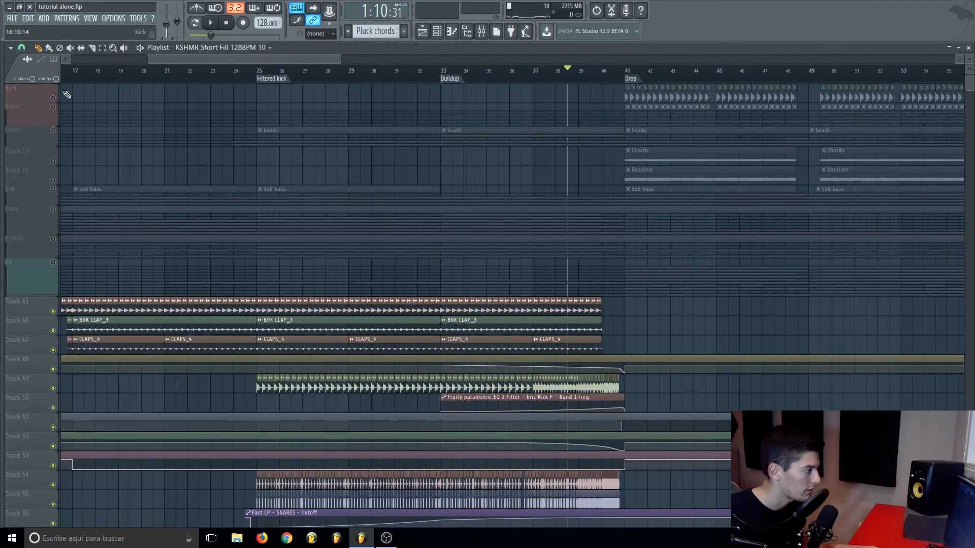
{"action": "scroll", "coordinate": [231, 233], "scroll_direction": "down", "scroll_amount": 8}
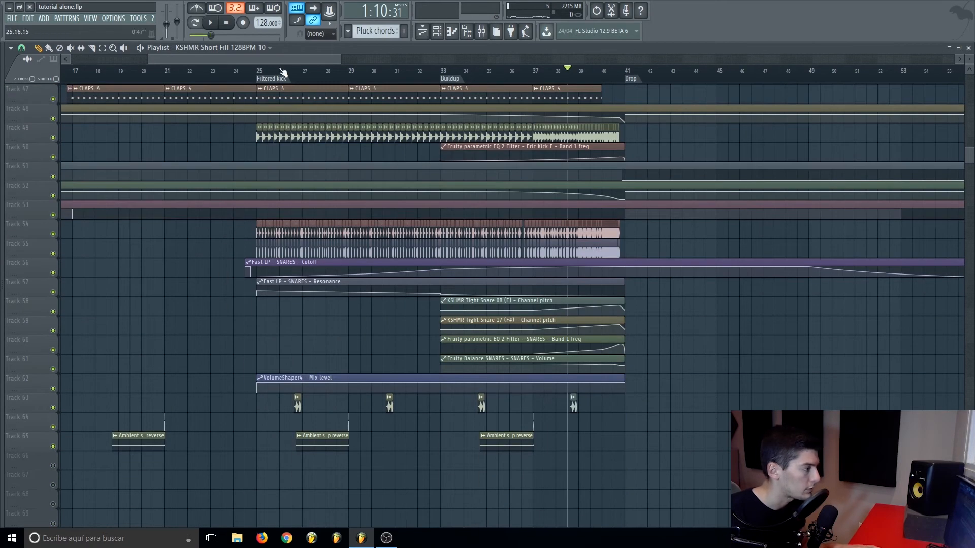
{"action": "left_click", "coordinate": [282, 71]}
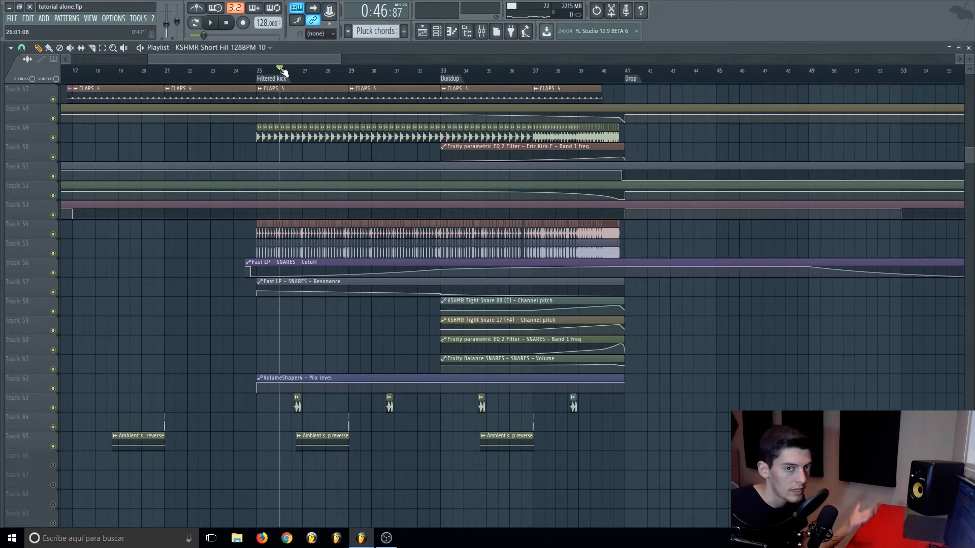
{"action": "key", "text": "space"}
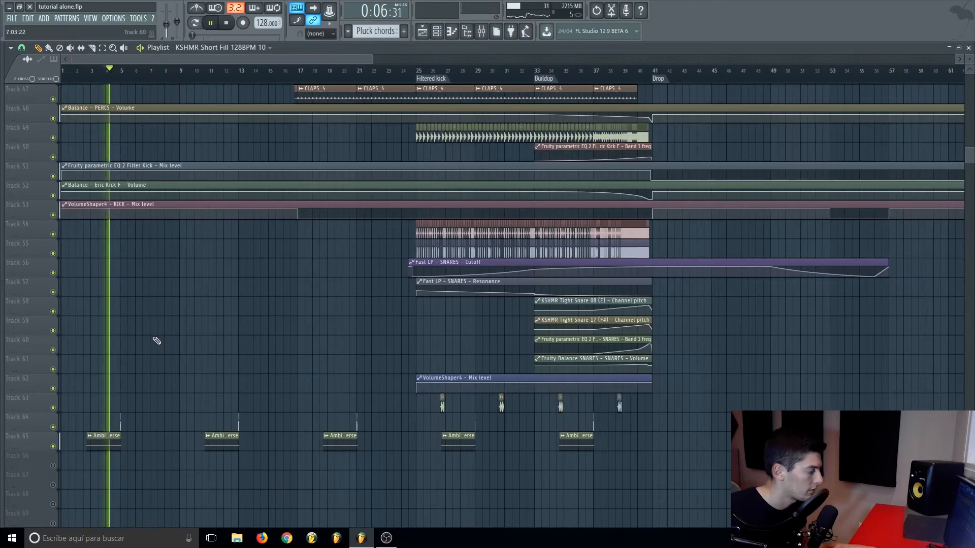
Step: Audition the Ambient snap reverse clips on Track 65 near bars 4 and 20, stopping playback after the second
{"action": "key", "text": "space"}
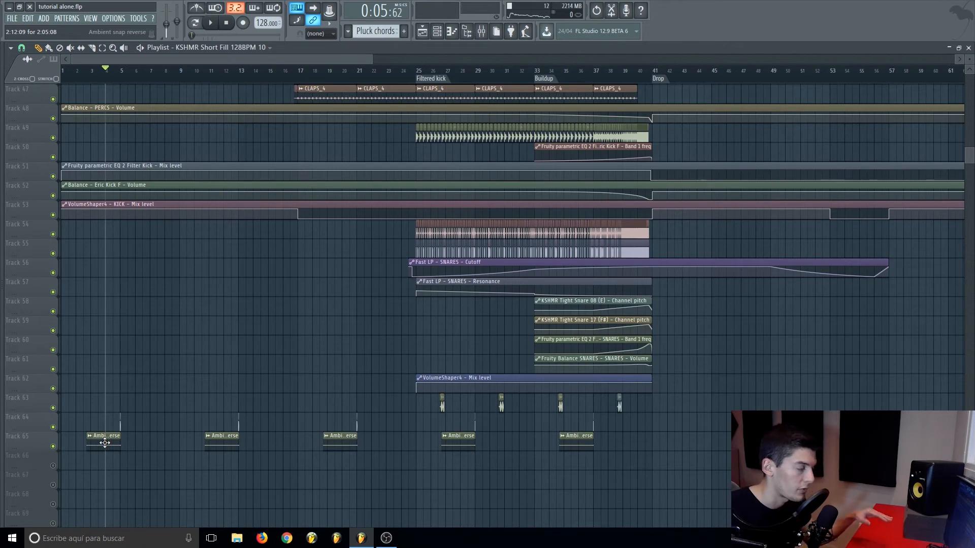
{"action": "left_click", "coordinate": [116, 71]}
{"action": "scroll", "coordinate": [116, 72], "scroll_direction": "up", "scroll_amount": 3}
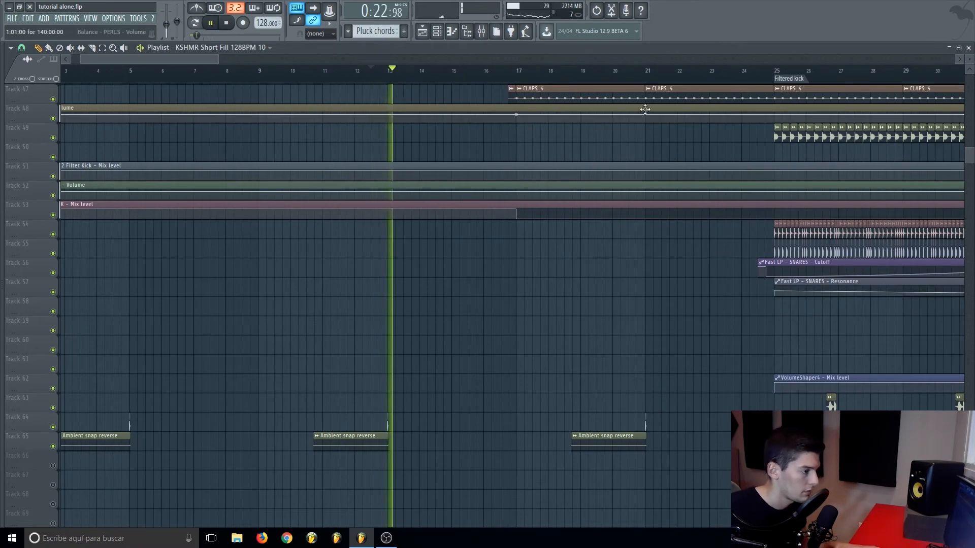
{"action": "left_click", "coordinate": [635, 71]}
{"action": "scroll", "coordinate": [639, 75], "scroll_direction": "down", "scroll_amount": 2}
{"action": "key", "text": "space"}
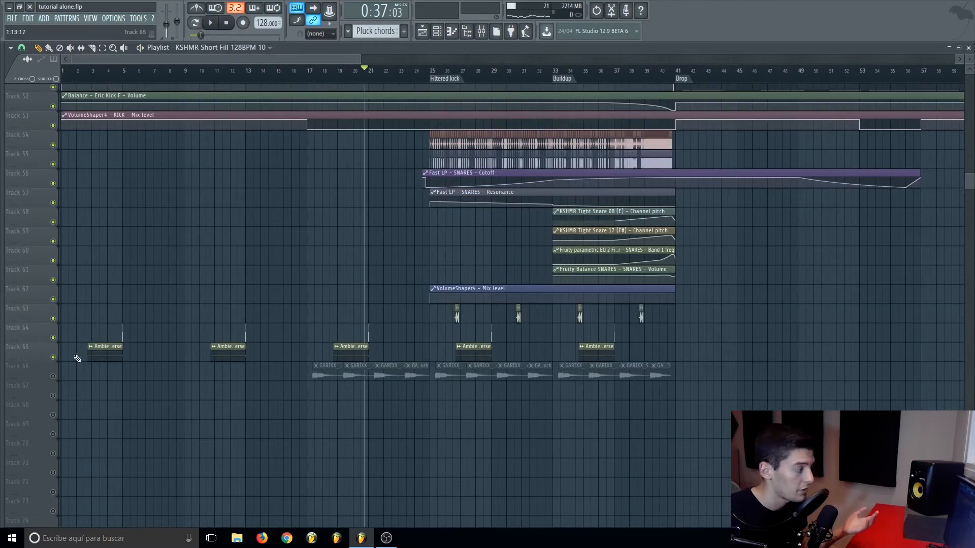
Step: Unmute the reversed plucks on Track 66, cue bar 17, and review the GARIXX_SYNTH_RevPluck sample settings before closing them
{"action": "left_click", "coordinate": [54, 376]}
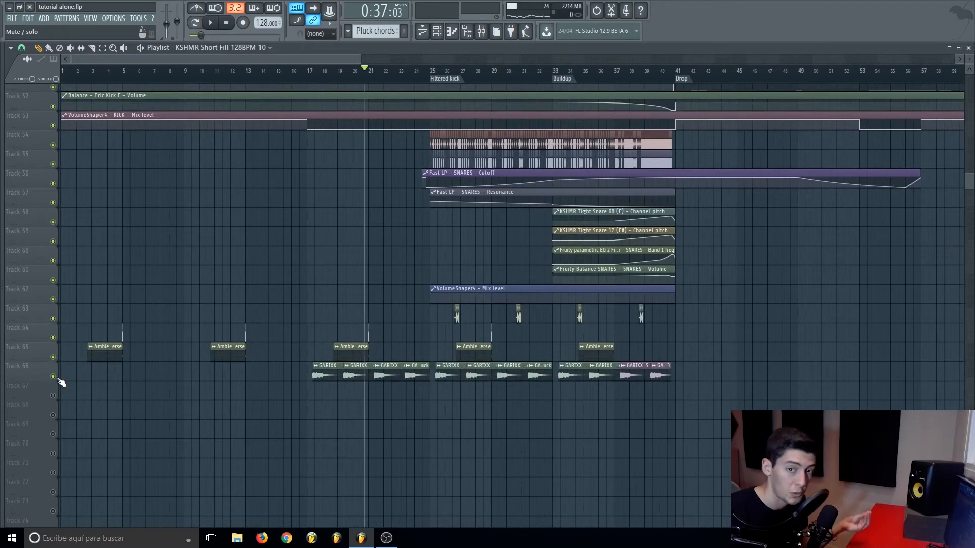
{"action": "left_click", "coordinate": [309, 72]}
{"action": "scroll", "coordinate": [309, 71], "scroll_direction": "up", "scroll_amount": 2}
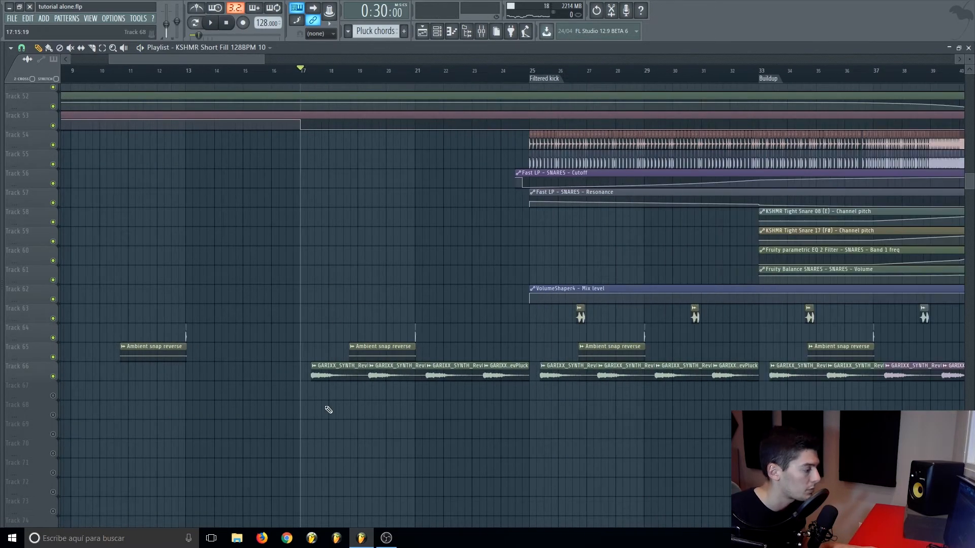
{"action": "double_click", "coordinate": [316, 375]}
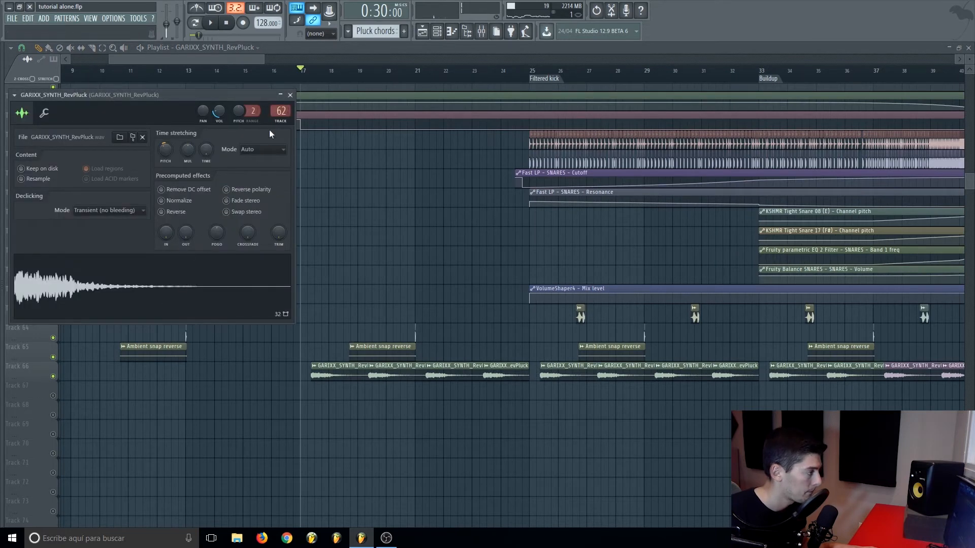
{"action": "left_click", "coordinate": [290, 95]}
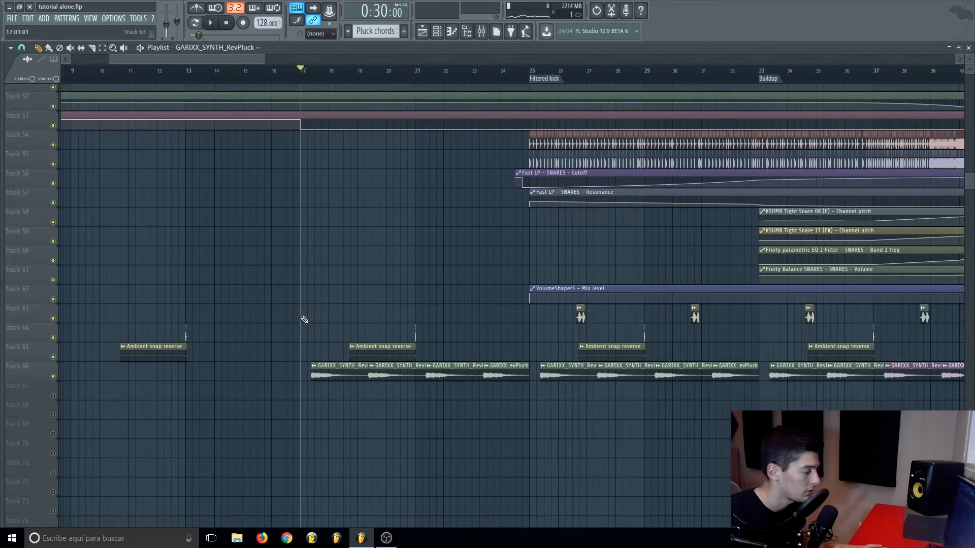
Step: Play the GARIXX_SYNTH_RevPluck clips repeatedly from bar 17 to check their timing, and stop playback
{"action": "key", "text": "space"}
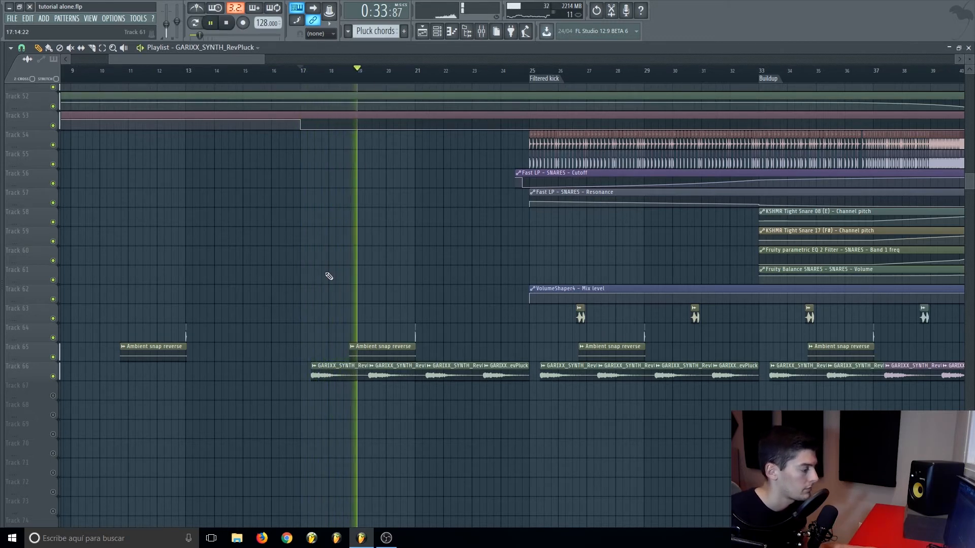
{"action": "key", "text": "space"}
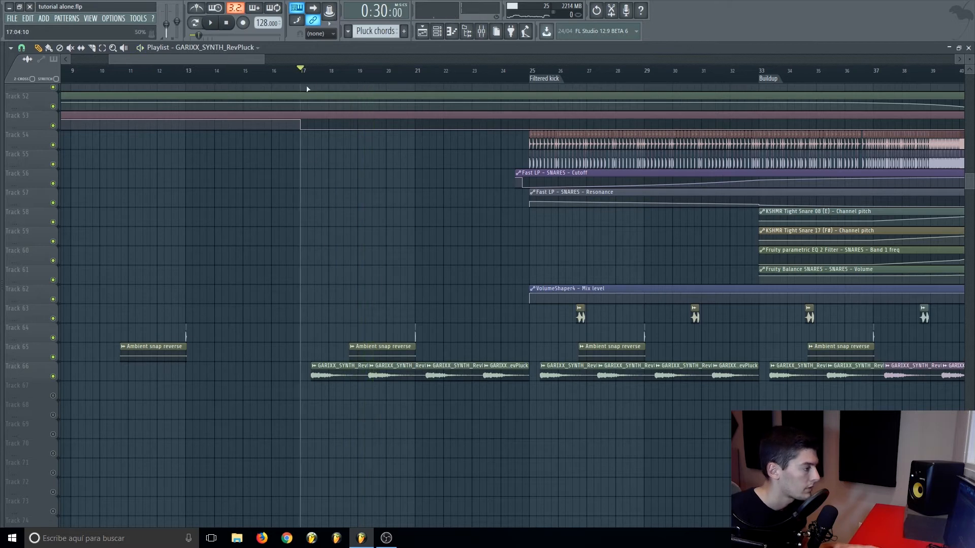
{"action": "scroll", "coordinate": [310, 79], "scroll_direction": "up", "scroll_amount": 2}
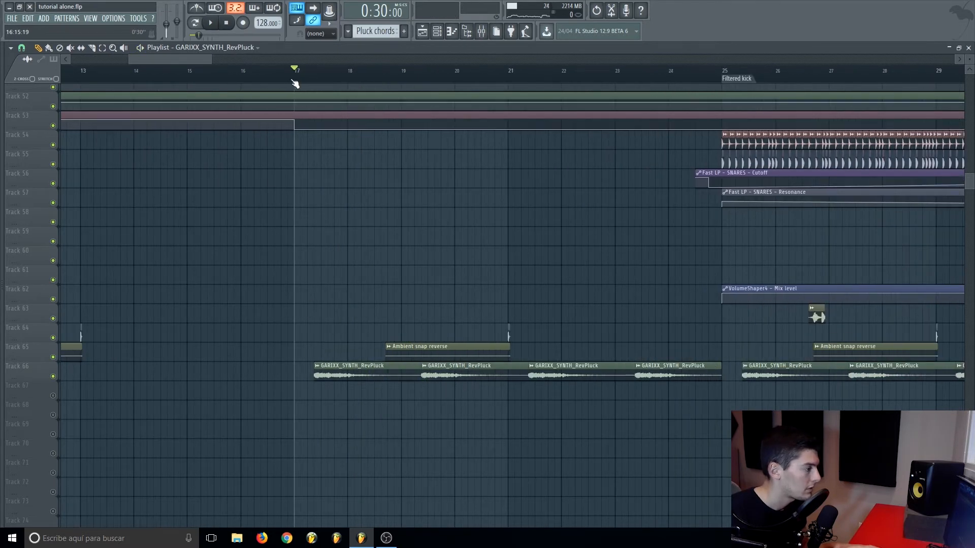
{"action": "key", "text": "space"}
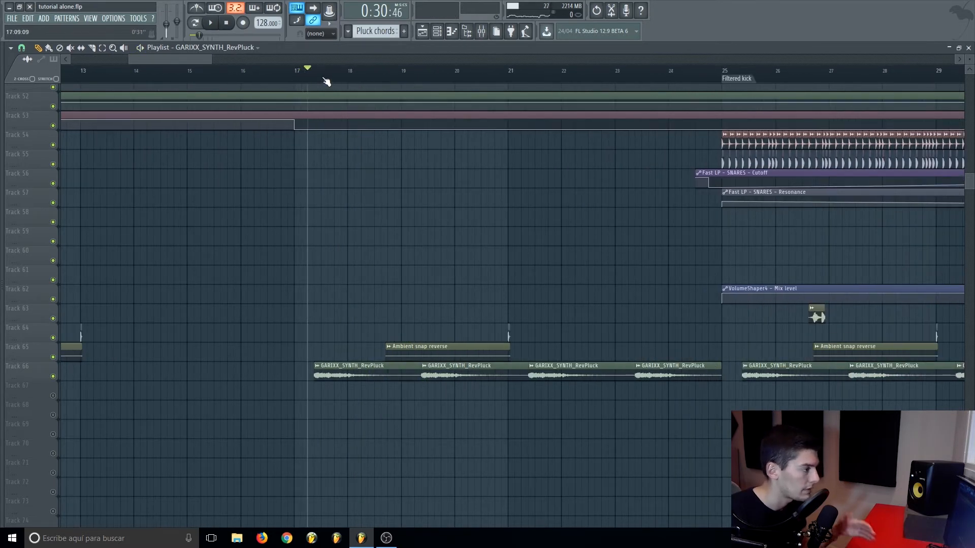
{"action": "key", "text": "space"}
{"action": "scroll", "coordinate": [301, 76], "scroll_direction": "up", "scroll_amount": 2}
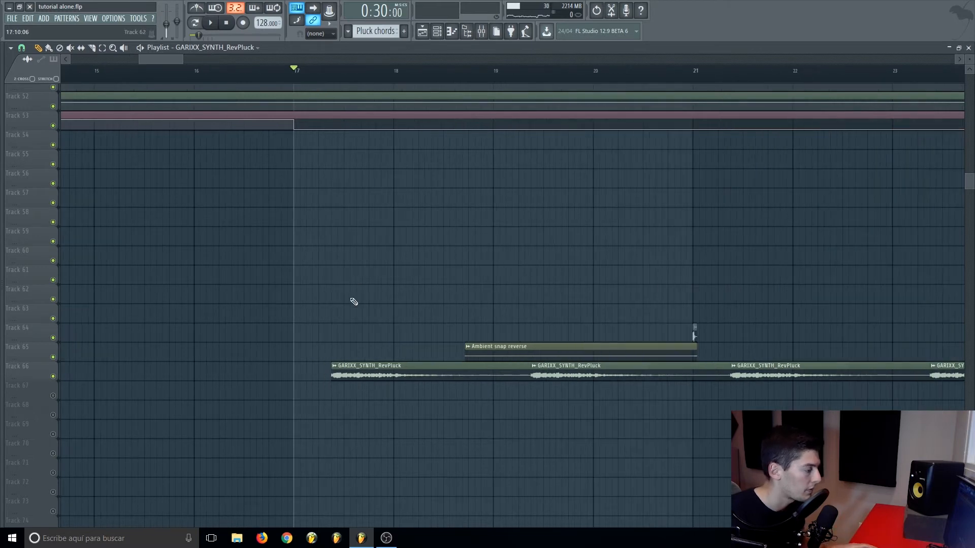
{"action": "left_click_drag", "start_coordinate": [338, 377], "coordinate": [338, 377]}
{"action": "key", "text": "space"}
{"action": "key", "text": "space"}
{"action": "key", "text": "space"}
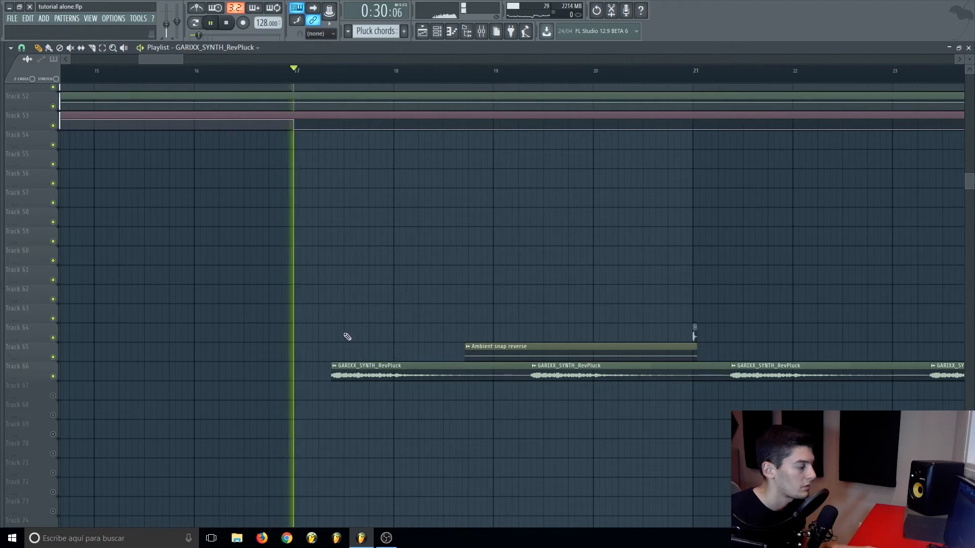
{"action": "key", "text": "space"}
{"action": "scroll", "coordinate": [302, 72], "scroll_direction": "down", "scroll_amount": 2}
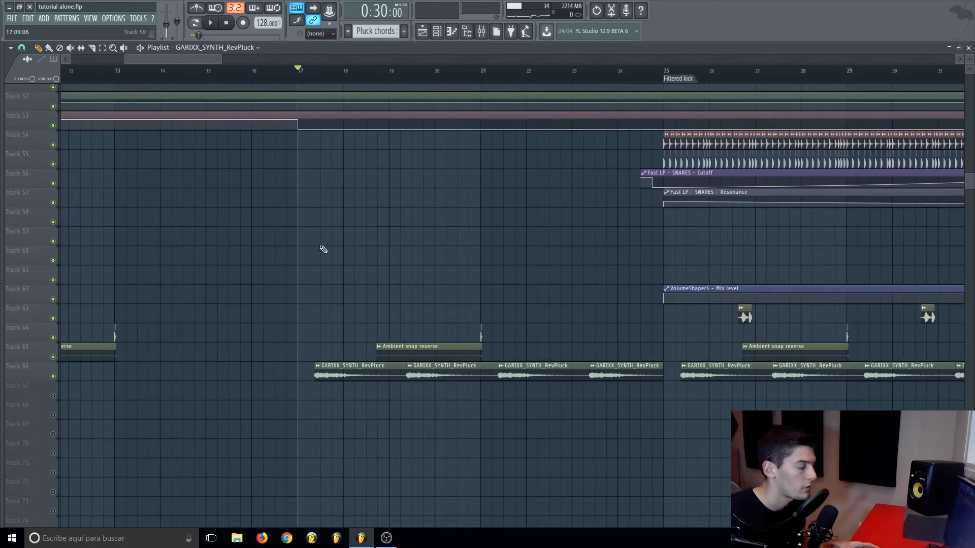
Step: Open Fruity Reeverb 2 on the RevPluck's mixer track, compare the pluck with the reverb on and bypassed, and close both plugin windows
{"action": "double_click", "coordinate": [358, 367]}
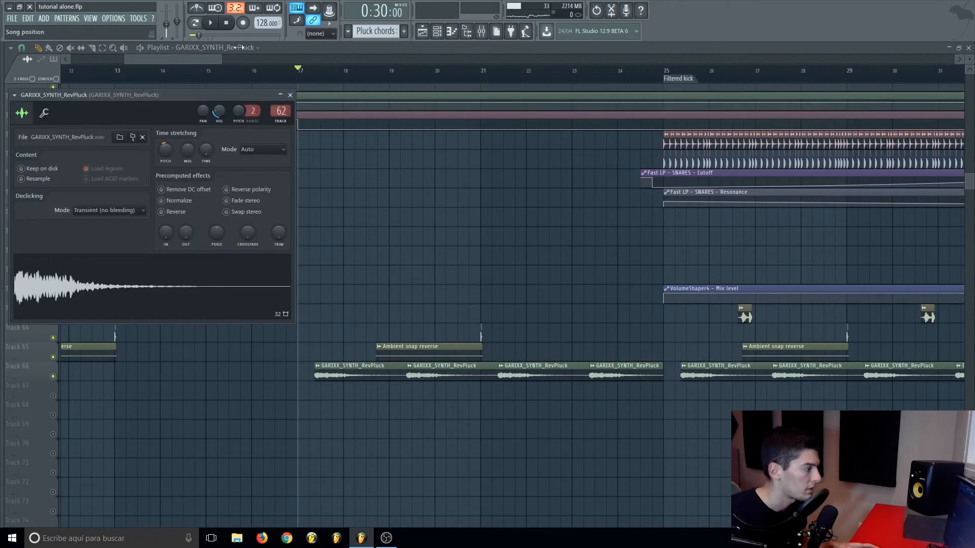
{"action": "double_click", "coordinate": [280, 110]}
{"action": "left_click", "coordinate": [894, 404]}
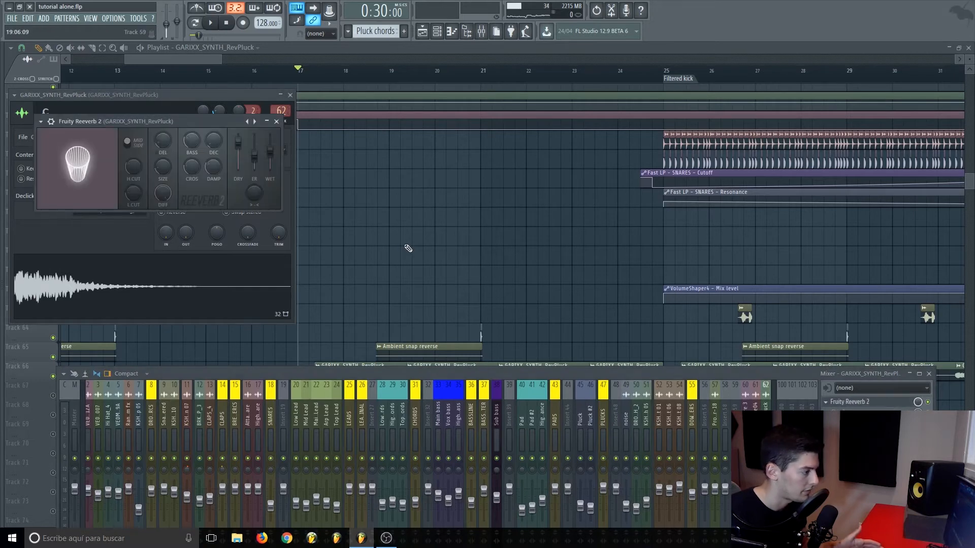
{"action": "key", "text": "space"}
{"action": "key", "text": "space"}
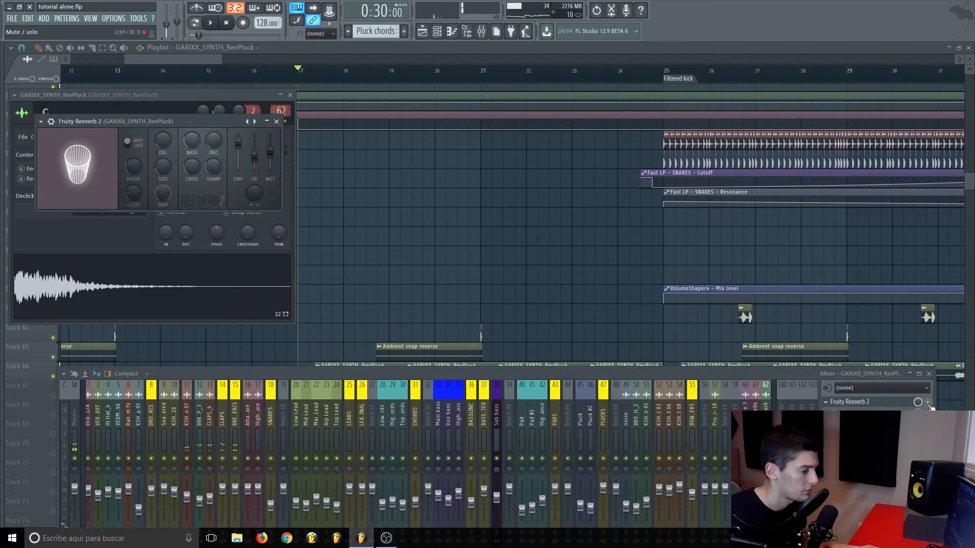
{"action": "left_click", "coordinate": [927, 403]}
{"action": "key", "text": "space"}
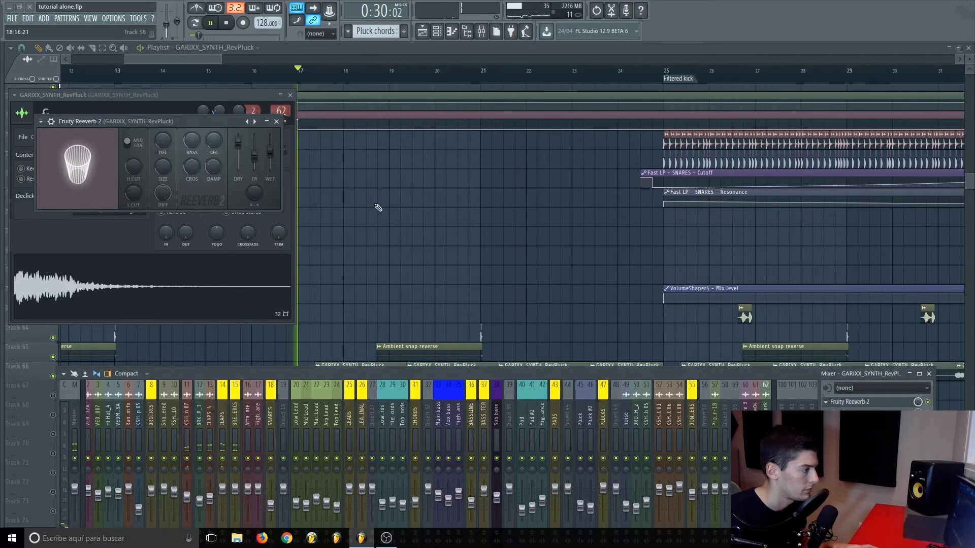
{"action": "left_click", "coordinate": [276, 122]}
{"action": "left_click", "coordinate": [289, 95]}
{"action": "key", "text": "space"}
Step: Examine the RevPluck #2 and #3 clips near the end of the buildup, close the mixer, and survey the drum tracks
{"action": "scroll", "coordinate": [285, 115], "scroll_direction": "down", "scroll_amount": 3}
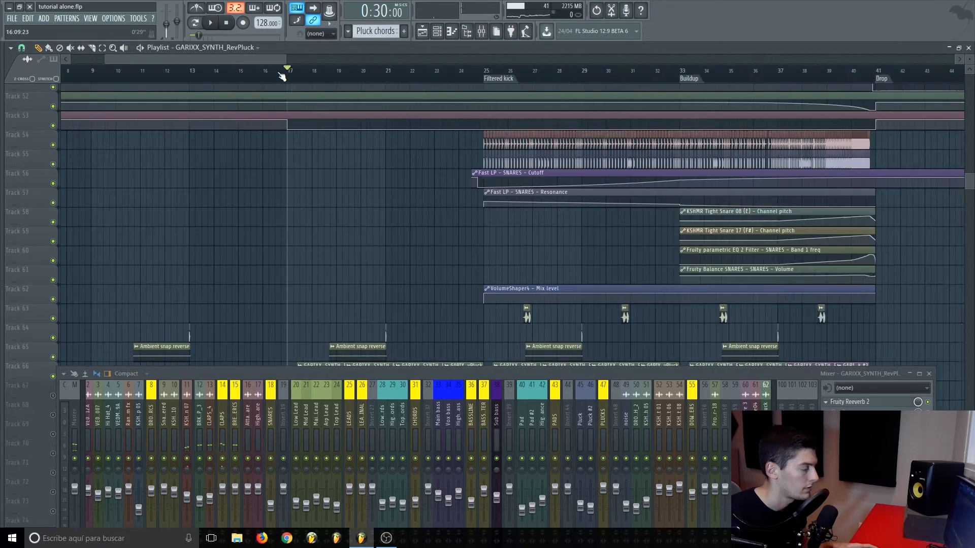
{"action": "scroll", "coordinate": [296, 229], "scroll_direction": "down", "scroll_amount": 5}
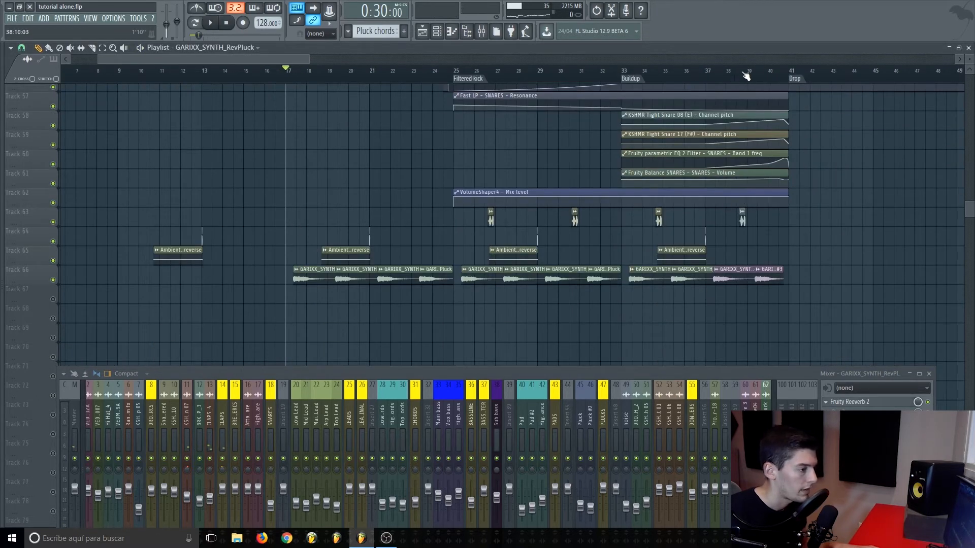
{"action": "scroll", "coordinate": [768, 92], "scroll_direction": "up", "scroll_amount": 3}
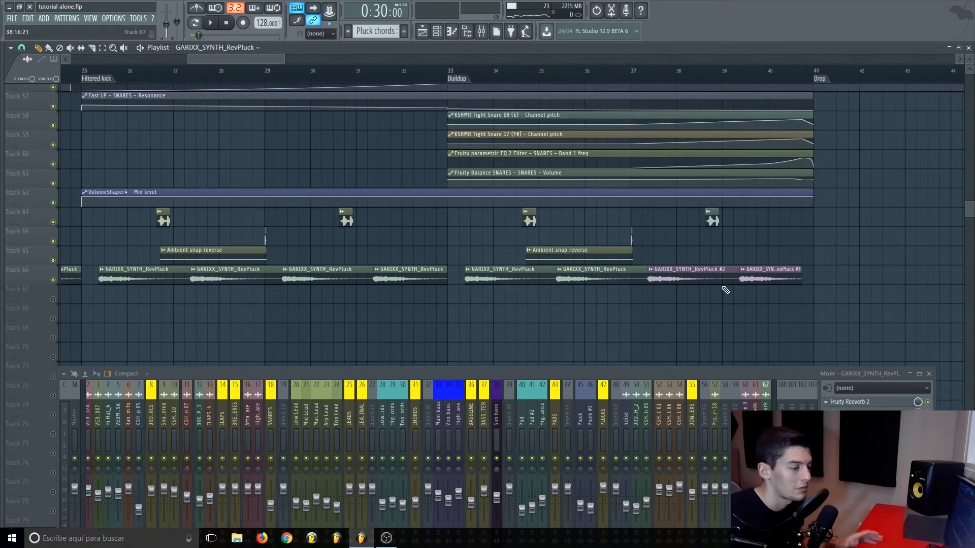
{"action": "scroll", "coordinate": [436, 73], "scroll_direction": "down", "scroll_amount": 4}
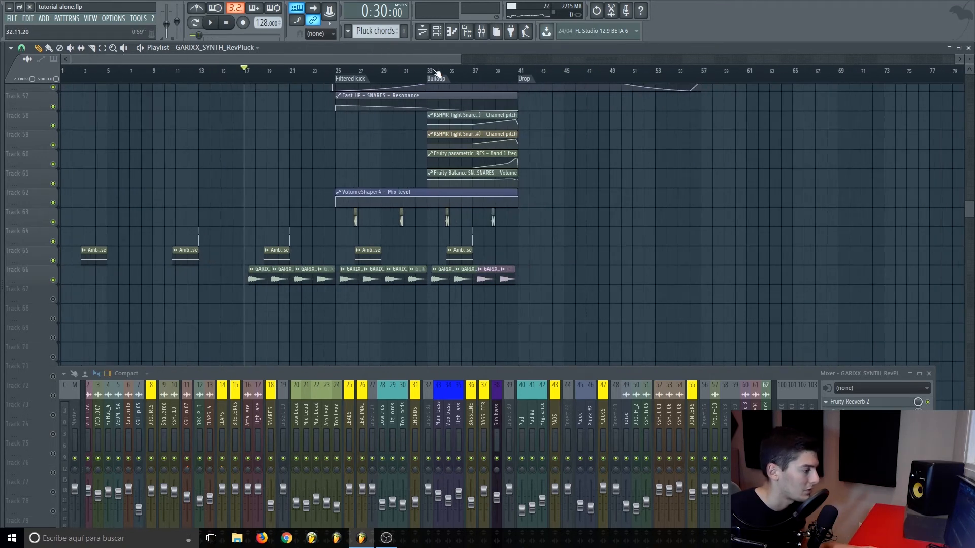
{"action": "left_click", "coordinate": [928, 374]}
{"action": "scroll", "coordinate": [675, 320], "scroll_direction": "up", "scroll_amount": 6}
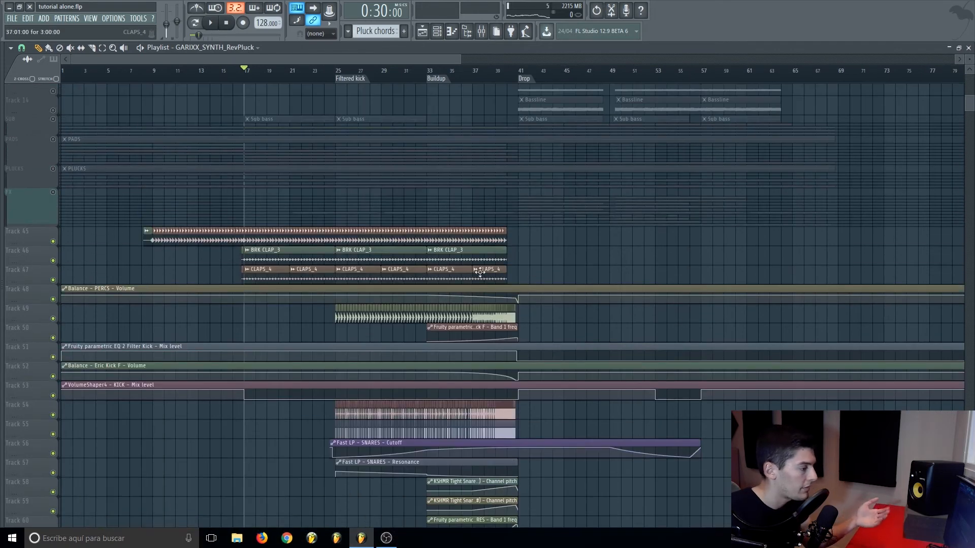
{"action": "scroll", "coordinate": [304, 330], "scroll_direction": "down", "scroll_amount": 4}
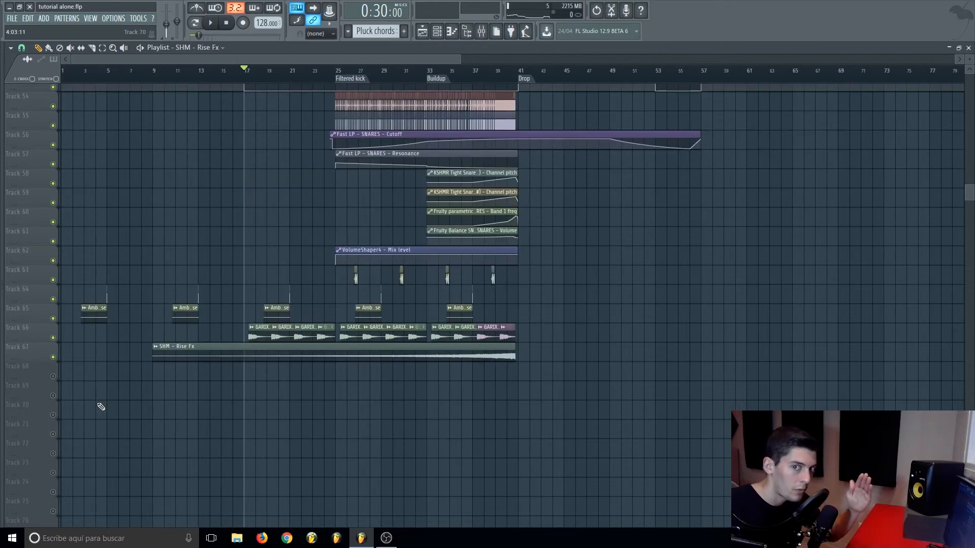
Step: Expand the PADS track group in the playlist and solo the PADS track
{"action": "scroll", "coordinate": [101, 407], "scroll_direction": "up", "scroll_amount": 8}
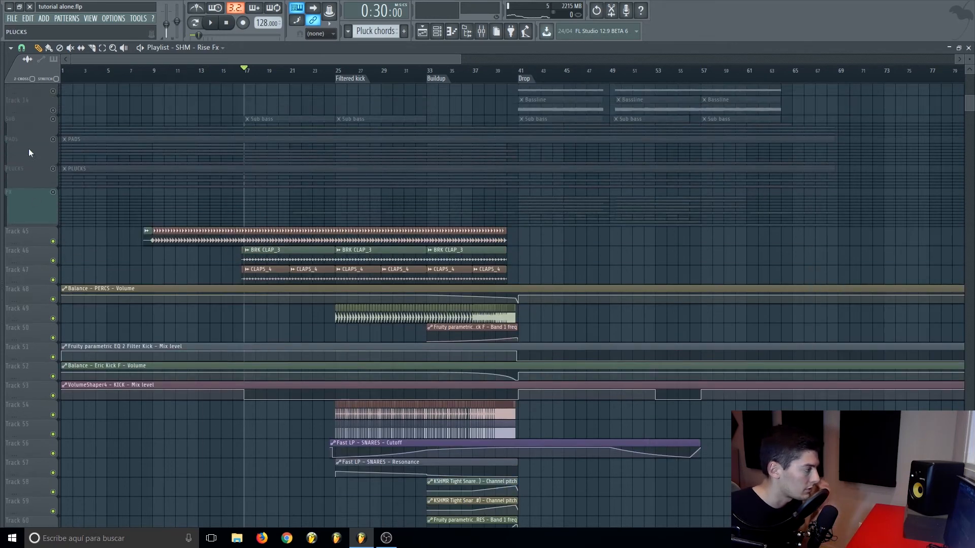
{"action": "left_click", "coordinate": [14, 144]}
{"action": "right_click", "coordinate": [52, 150]}
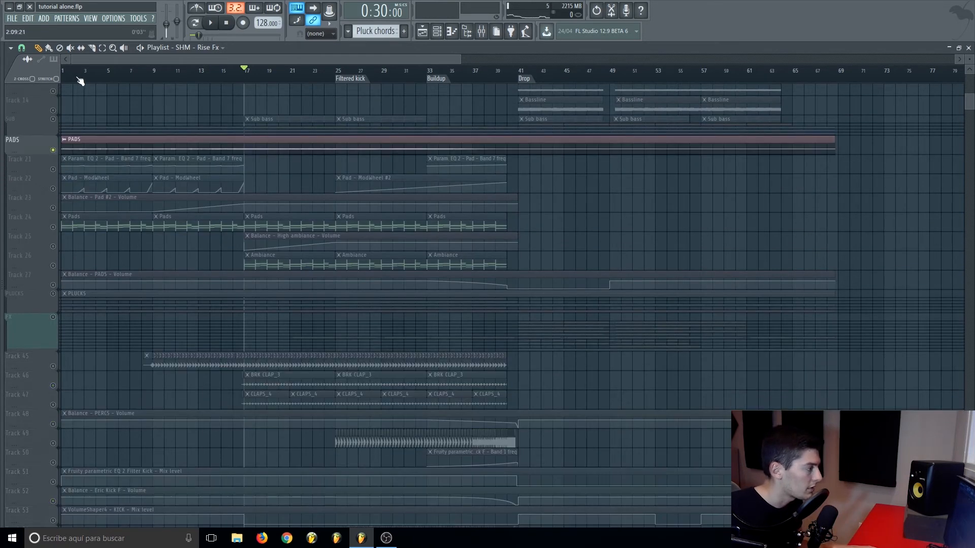
Step: Audition the pads, go to the SHM - Rise Fx clip and sample the riser at several points from its start toward the drop
{"action": "key", "text": "space"}
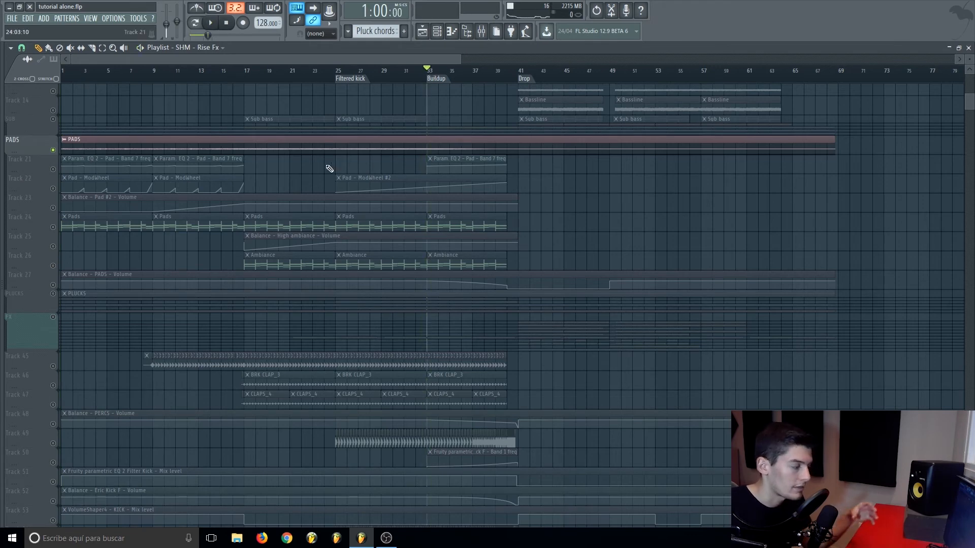
{"action": "scroll", "coordinate": [328, 169], "scroll_direction": "down", "scroll_amount": 6}
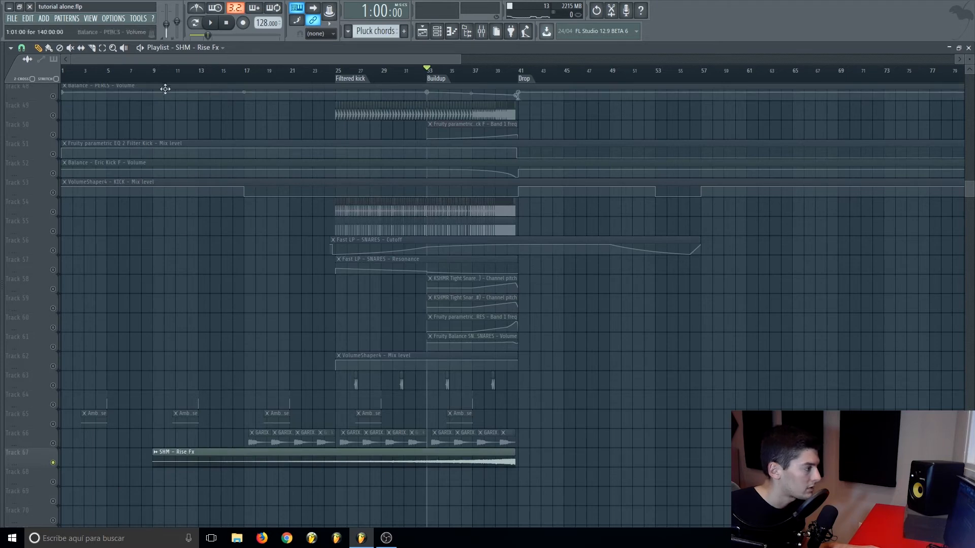
{"action": "left_click", "coordinate": [162, 73]}
{"action": "left_click", "coordinate": [220, 72]}
{"action": "left_click", "coordinate": [268, 74]}
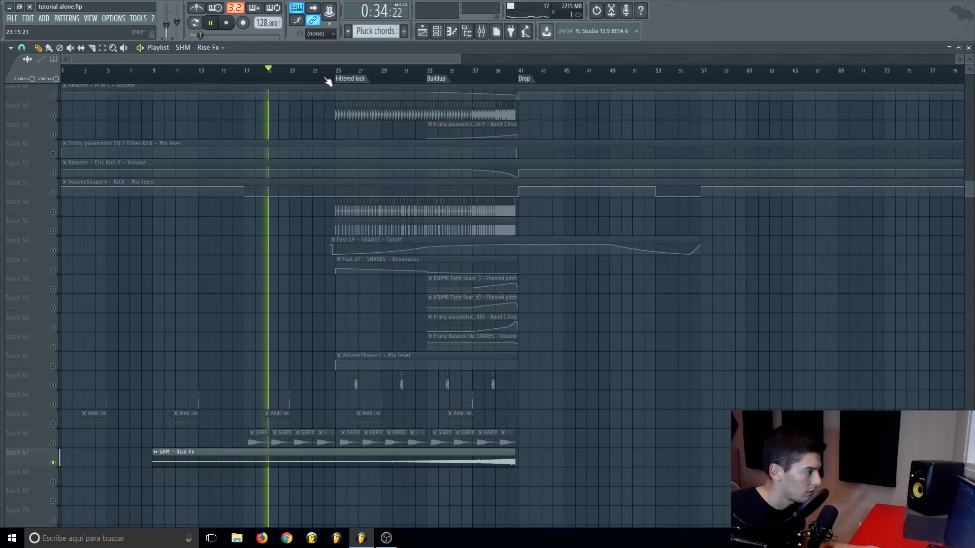
{"action": "left_click", "coordinate": [326, 76]}
{"action": "left_click", "coordinate": [370, 74]}
{"action": "left_click", "coordinate": [413, 75]}
{"action": "left_click", "coordinate": [461, 74]}
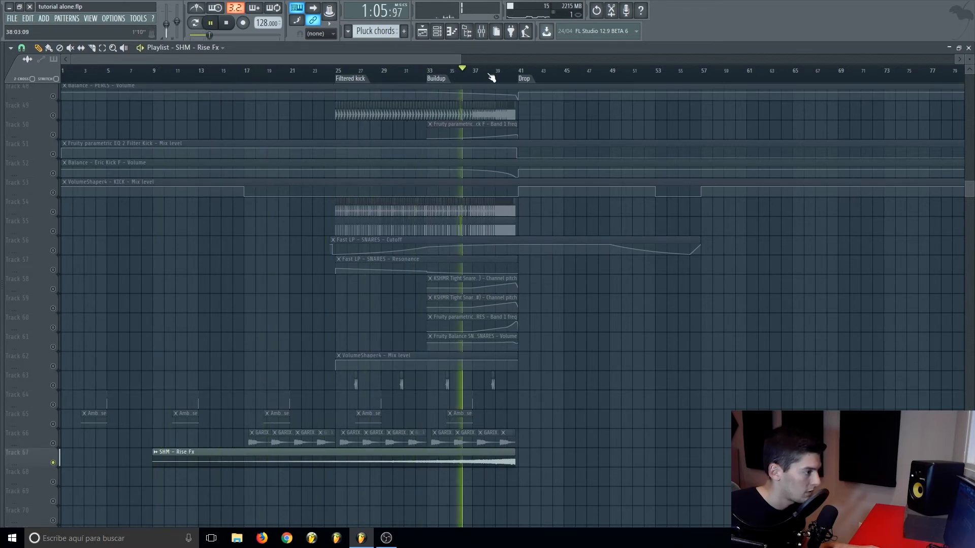
{"action": "left_click", "coordinate": [493, 75]}
{"action": "left_click", "coordinate": [510, 76]}
{"action": "key", "text": "space"}
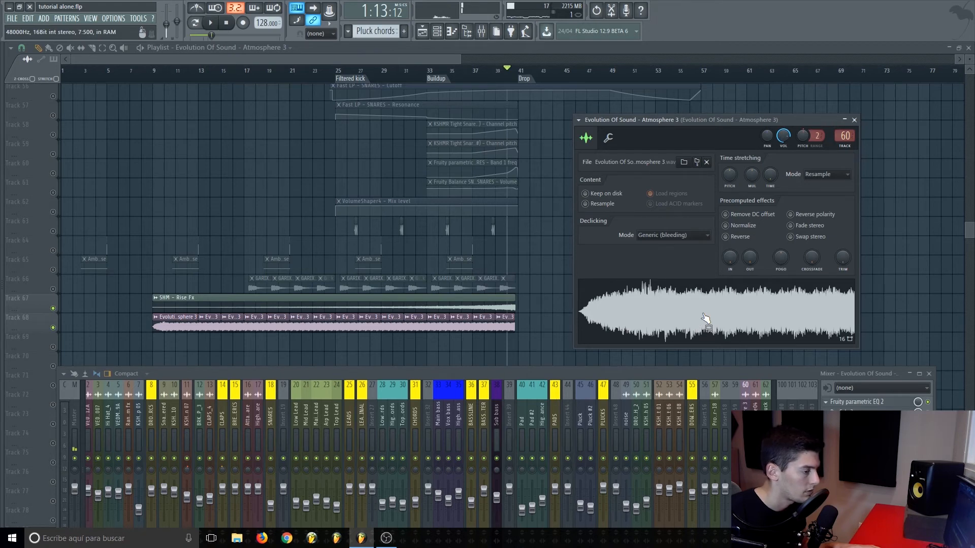
Step: Paste the 11% volume value onto the Evolution Of Sound - Atmosphere 3 sample, close its window and set the playhead to bar 9
{"action": "left_click", "coordinate": [229, 26]}
{"action": "right_click", "coordinate": [783, 136]}
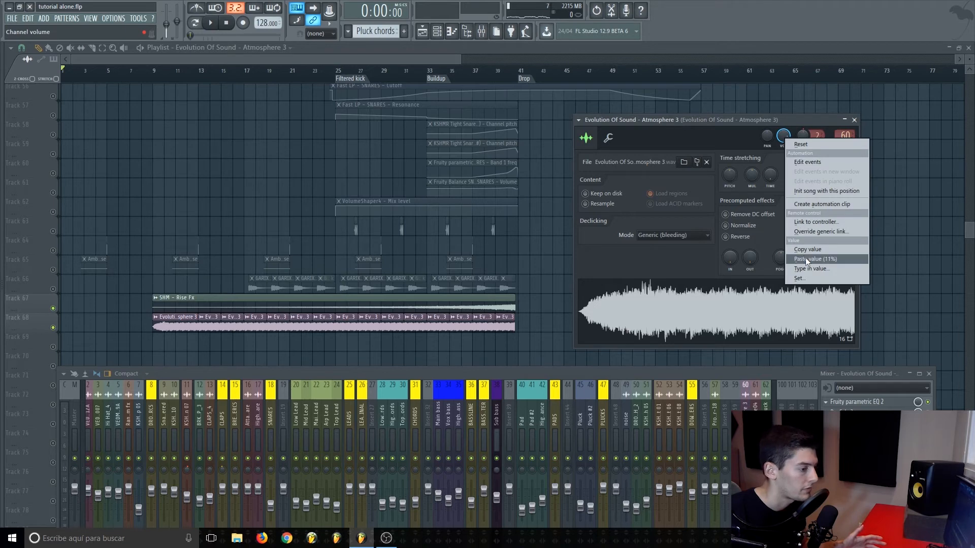
{"action": "left_click", "coordinate": [823, 256]}
{"action": "left_click", "coordinate": [844, 122]}
{"action": "left_click", "coordinate": [155, 79]}
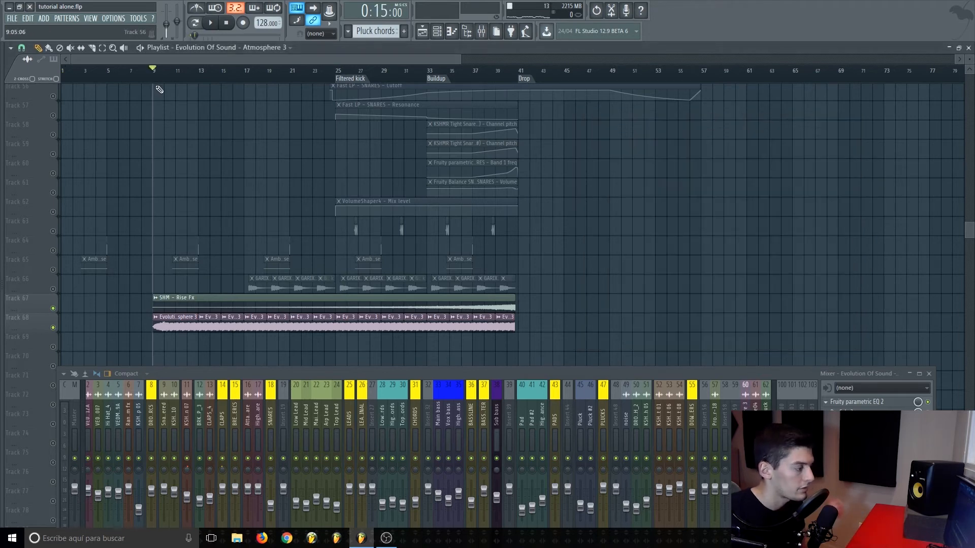
Step: Inspect the Fruity parametric EQ 2 and PanCake2 effects on the Atmosphere 3 mixer track, closing each window
{"action": "left_click", "coordinate": [852, 403]}
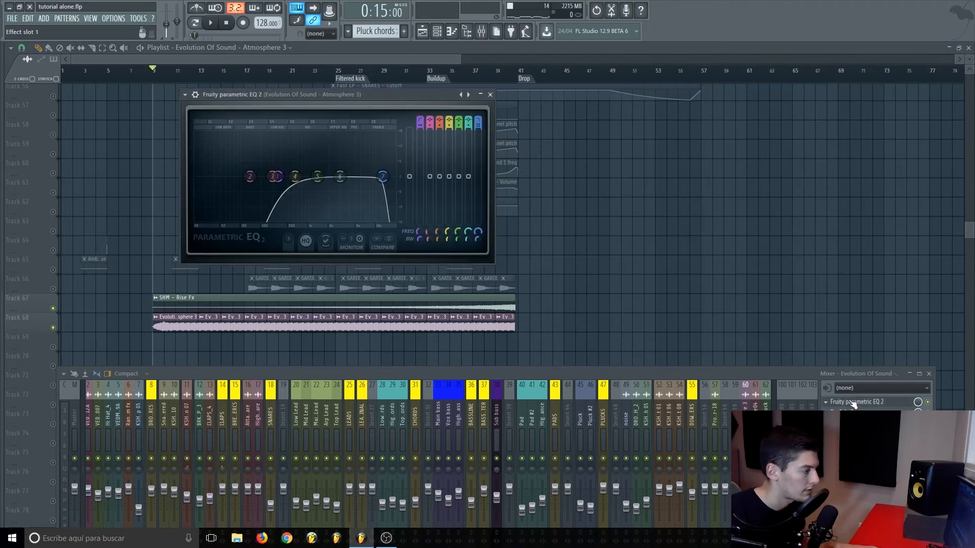
{"action": "left_click", "coordinate": [855, 402]}
{"action": "left_click", "coordinate": [854, 413]}
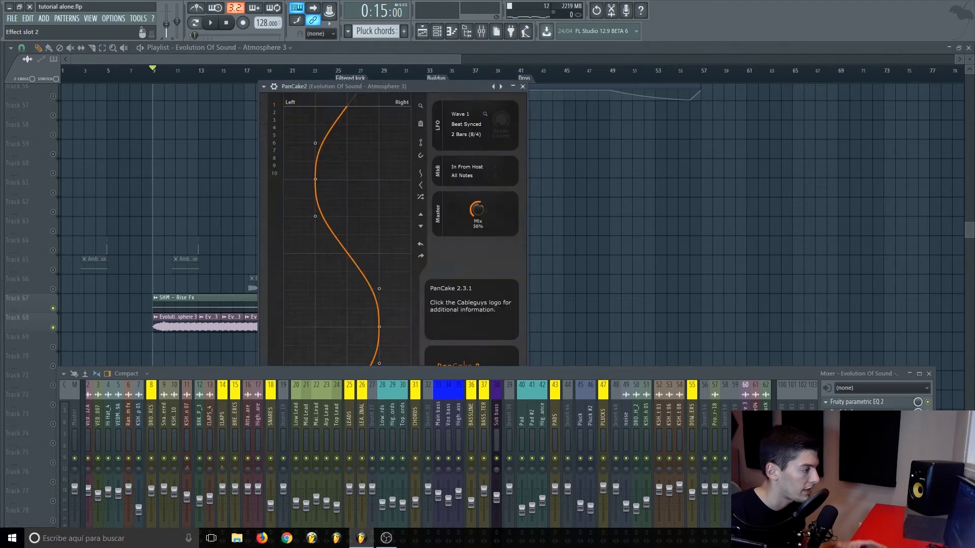
{"action": "left_click", "coordinate": [855, 412]}
Step: Unsolo the break tracks, mute the Atmosphere 3 track and briefly play the break from bar 9 without it
{"action": "right_click", "coordinate": [53, 270]}
{"action": "scroll", "coordinate": [54, 271], "scroll_direction": "up", "scroll_amount": 5}
{"action": "scroll", "coordinate": [114, 244], "scroll_direction": "down", "scroll_amount": 3}
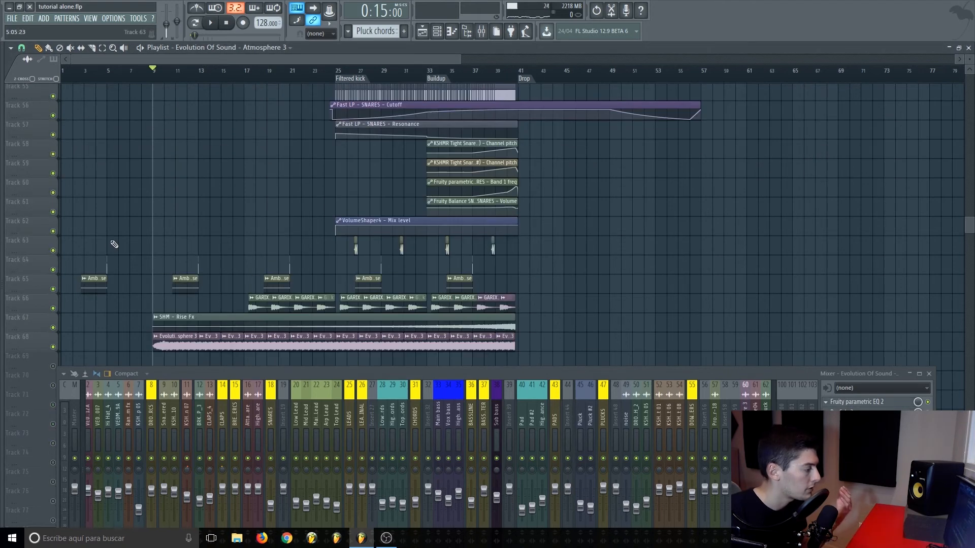
{"action": "left_click", "coordinate": [53, 347]}
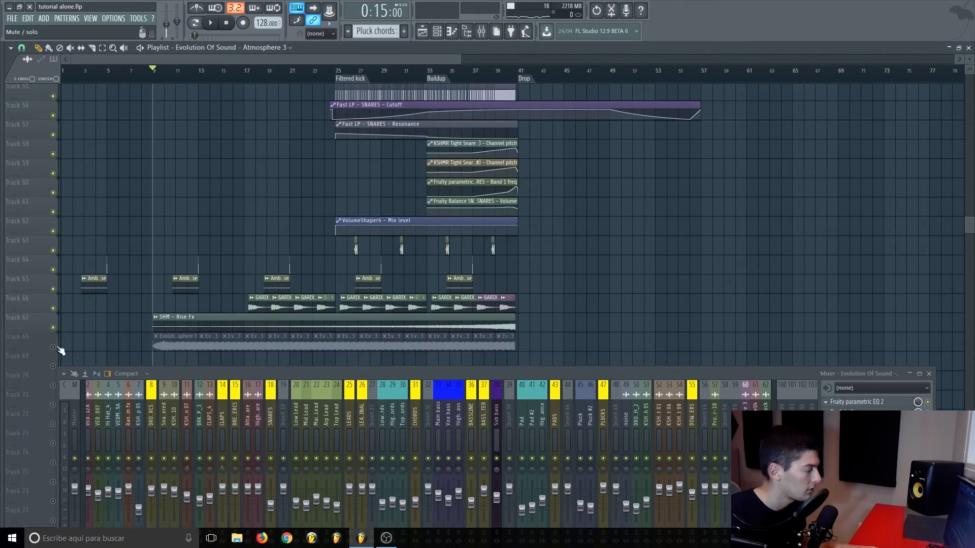
{"action": "double_click", "coordinate": [164, 345]}
{"action": "key", "text": "space"}
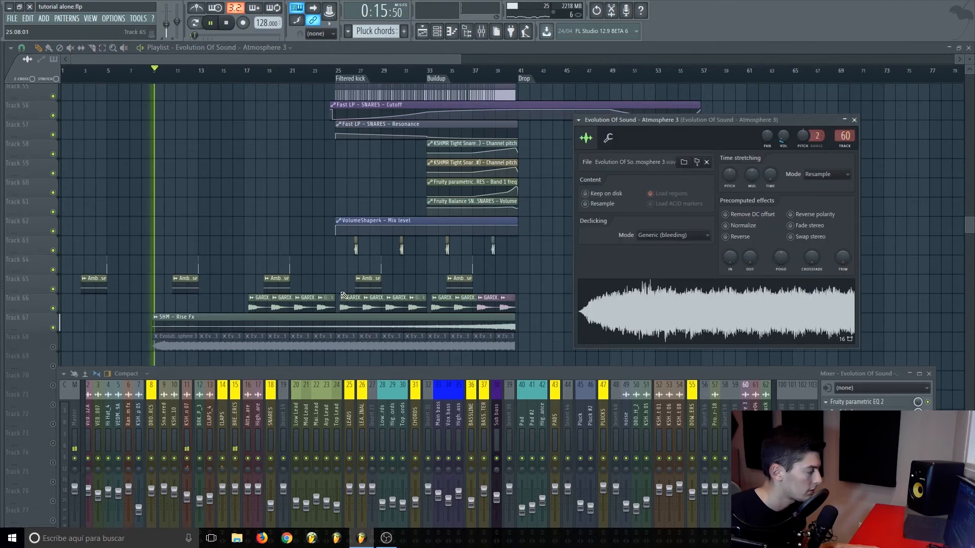
{"action": "key", "text": "space"}
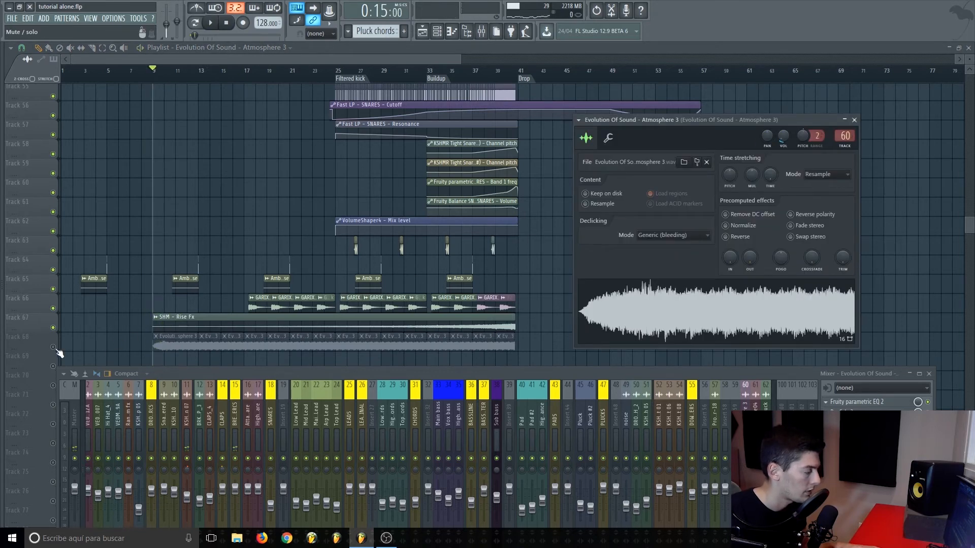
Step: Unmute the Atmosphere 3 track and compare playback from bar 9 with it off and on, leaving it enabled
{"action": "left_click", "coordinate": [53, 348]}
{"action": "key", "text": "space"}
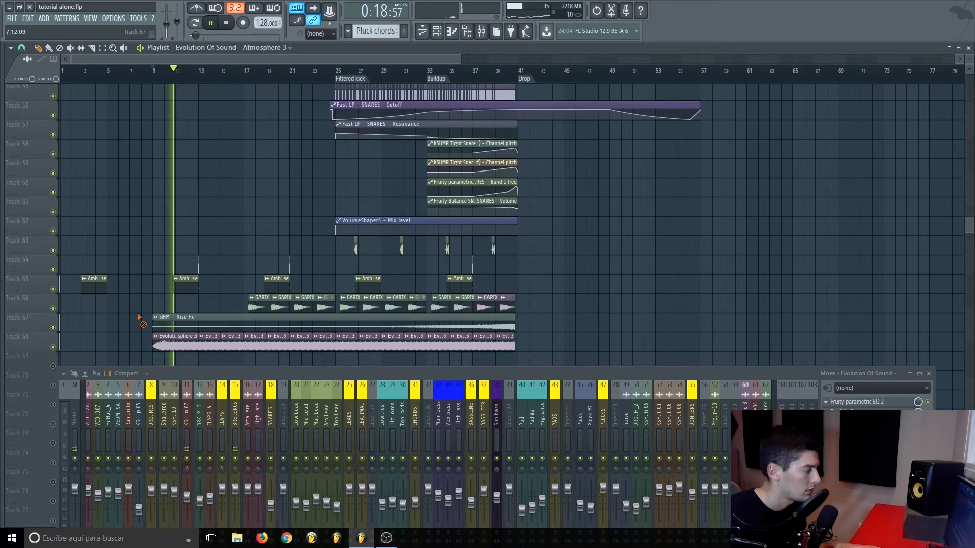
{"action": "left_click", "coordinate": [53, 347]}
{"action": "left_click", "coordinate": [54, 348]}
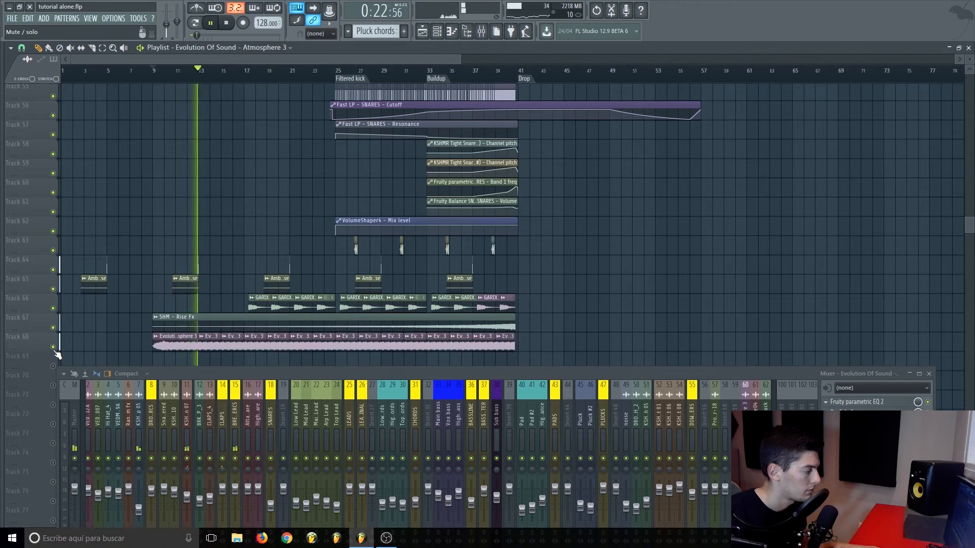
{"action": "left_click", "coordinate": [53, 348]}
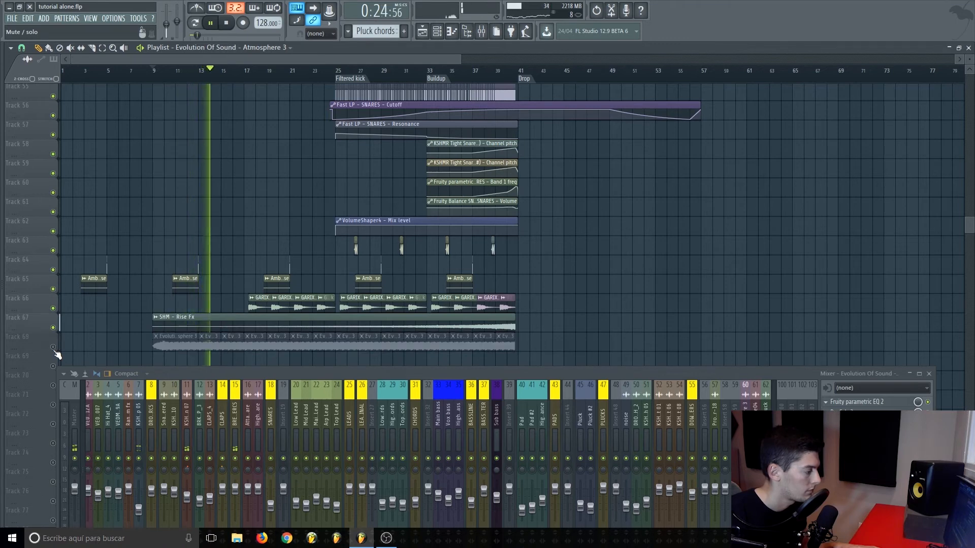
{"action": "left_click", "coordinate": [54, 347]}
{"action": "key", "text": "space"}
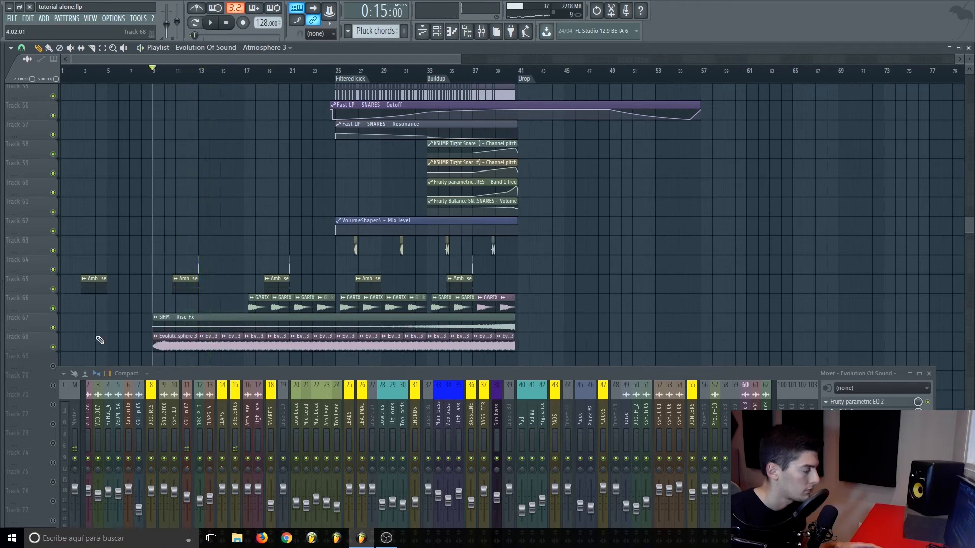
Step: Examine the GARIXX_VOCAL_VocalReverse04 sample's settings and its mixer track, and close the sample window
{"action": "key", "text": "F9"}
{"action": "scroll", "coordinate": [763, 284], "scroll_direction": "up", "scroll_amount": 5}
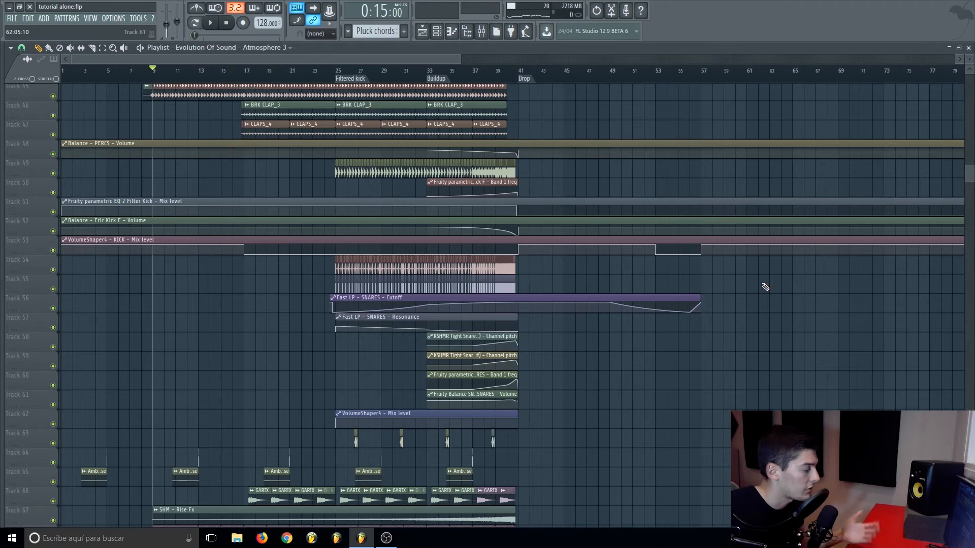
{"action": "scroll", "coordinate": [764, 287], "scroll_direction": "down", "scroll_amount": 5}
{"action": "double_click", "coordinate": [213, 345]}
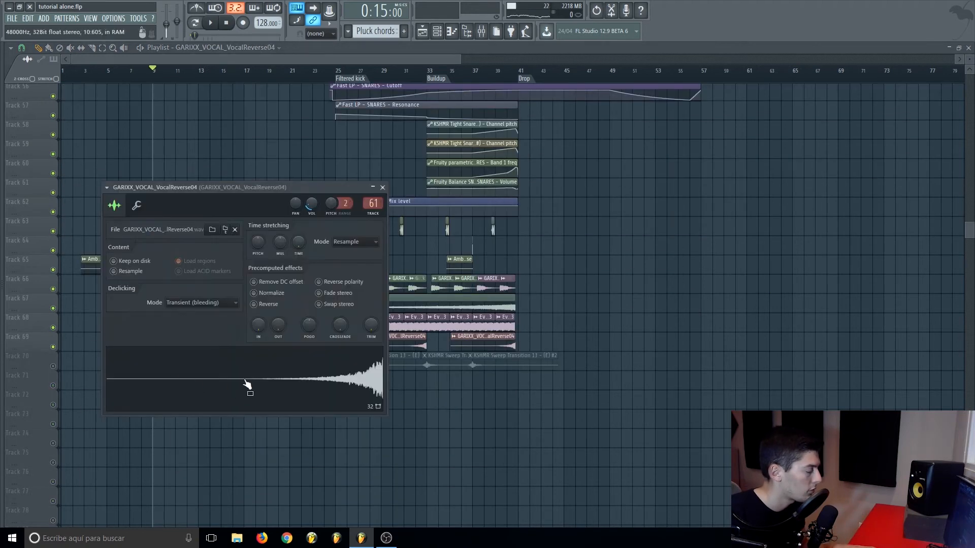
{"action": "left_click", "coordinate": [382, 188]}
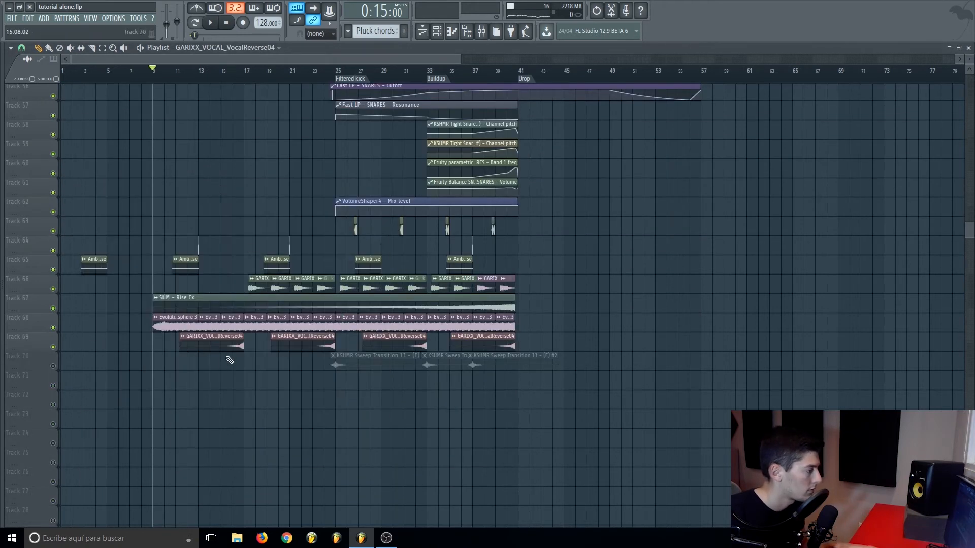
{"action": "right_click", "coordinate": [234, 345], "text": "alt"}
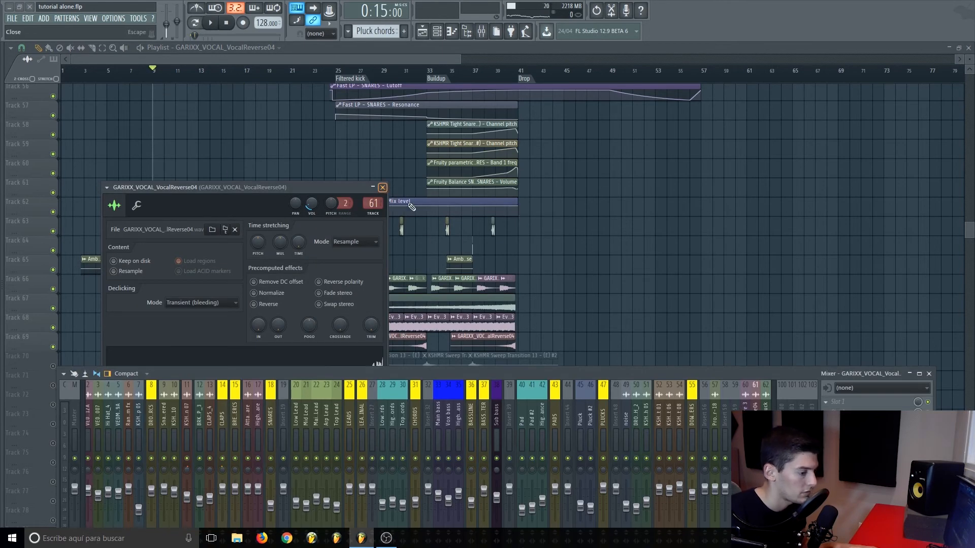
{"action": "left_click", "coordinate": [382, 187]}
Step: Unmute the KSHMR Sweep Transition 13 track and audition it in the break, playing from bar 24 into the filtered kick
{"action": "scroll", "coordinate": [259, 173], "scroll_direction": "down", "scroll_amount": 1}
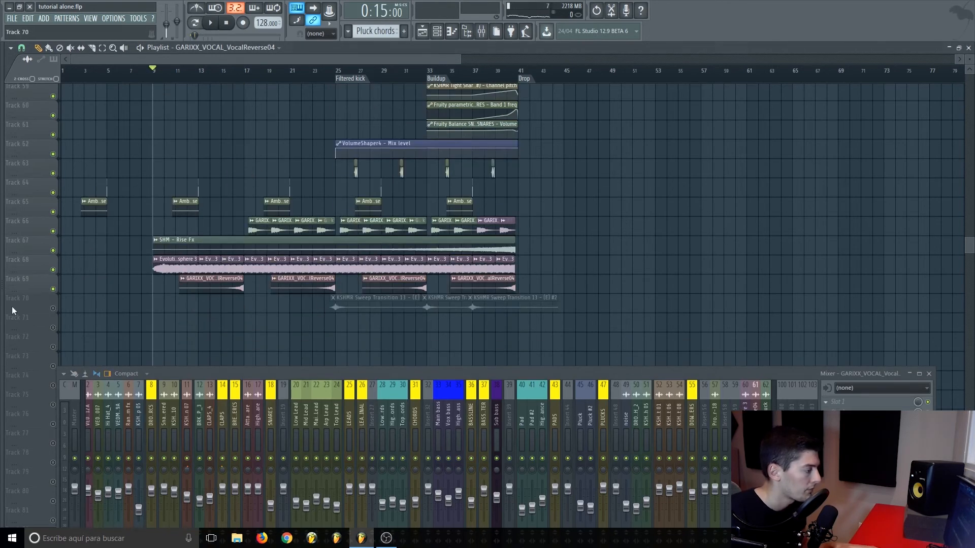
{"action": "left_click", "coordinate": [53, 308]}
{"action": "right_click", "coordinate": [332, 310], "text": "alt"}
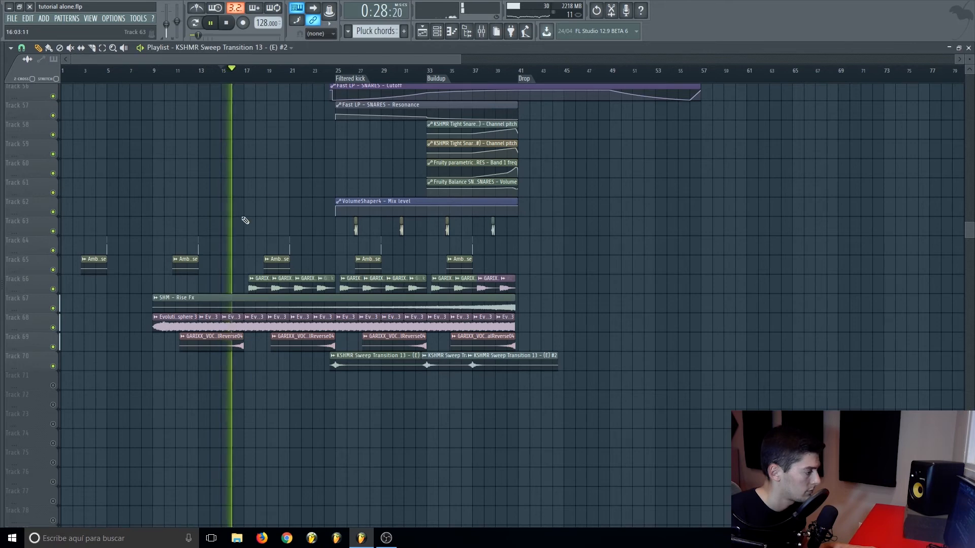
{"action": "left_click", "coordinate": [326, 79]}
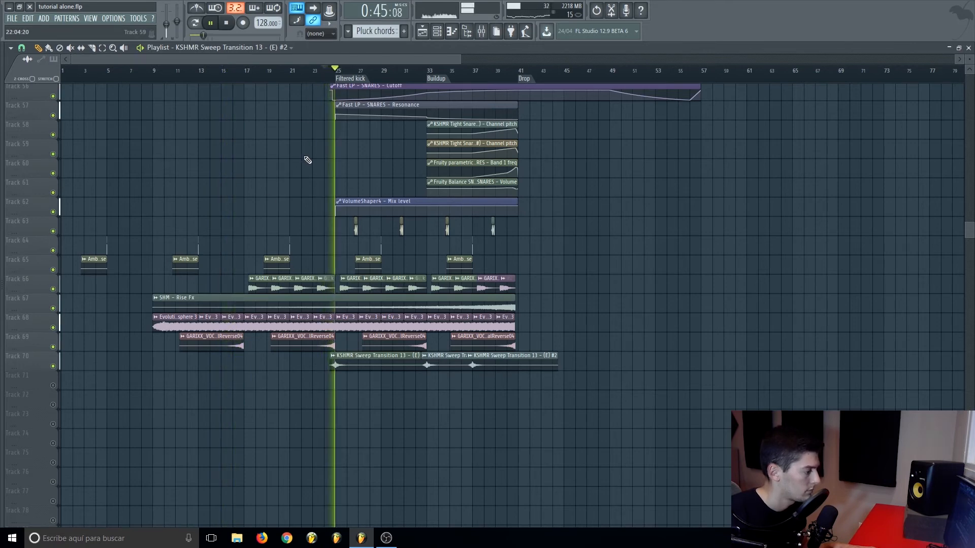
{"action": "key", "text": "space"}
Step: Review the ungrouped drum and effect tracks, mute them from Track 45 down and play from bar 24 without them
{"action": "scroll", "coordinate": [256, 307], "scroll_direction": "up", "scroll_amount": 3}
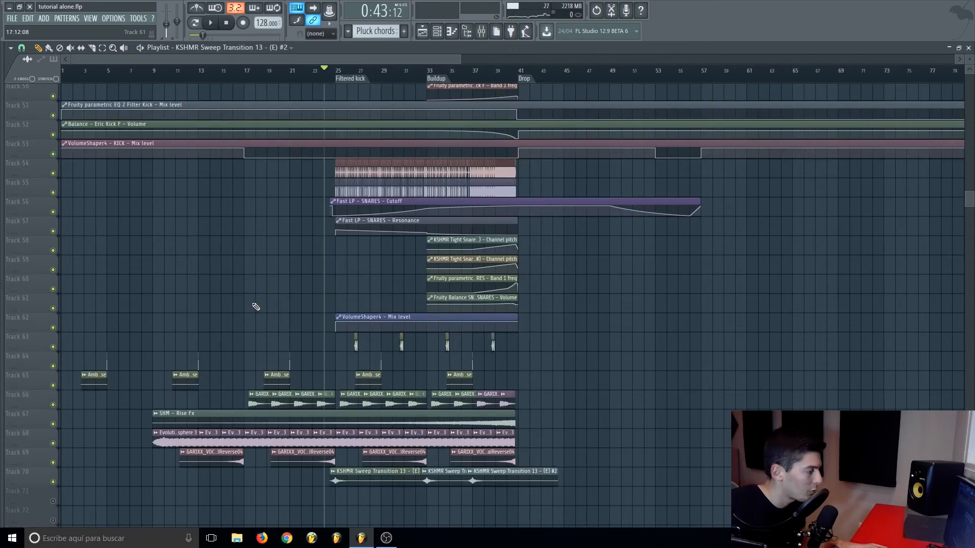
{"action": "scroll", "coordinate": [256, 307], "scroll_direction": "up", "scroll_amount": 6}
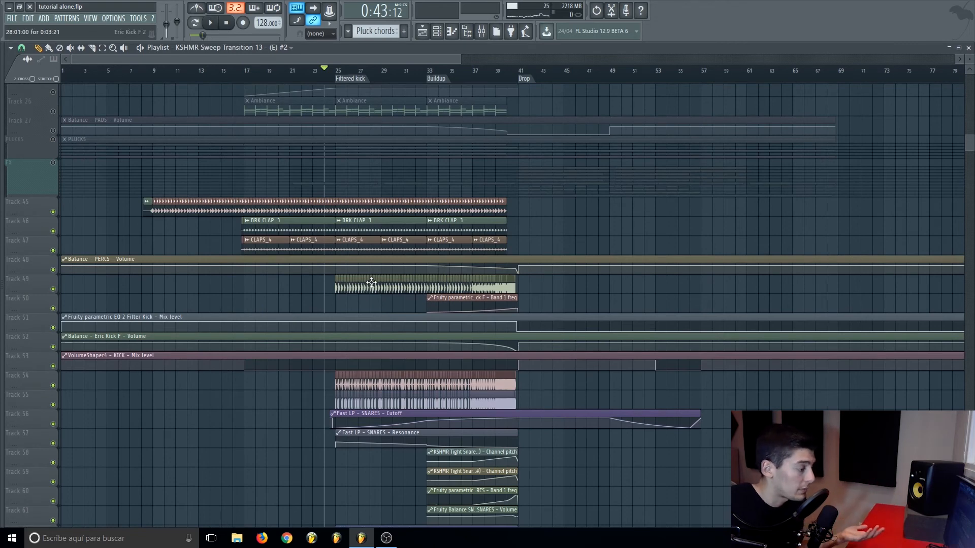
{"action": "scroll", "coordinate": [257, 425], "scroll_direction": "down", "scroll_amount": 1}
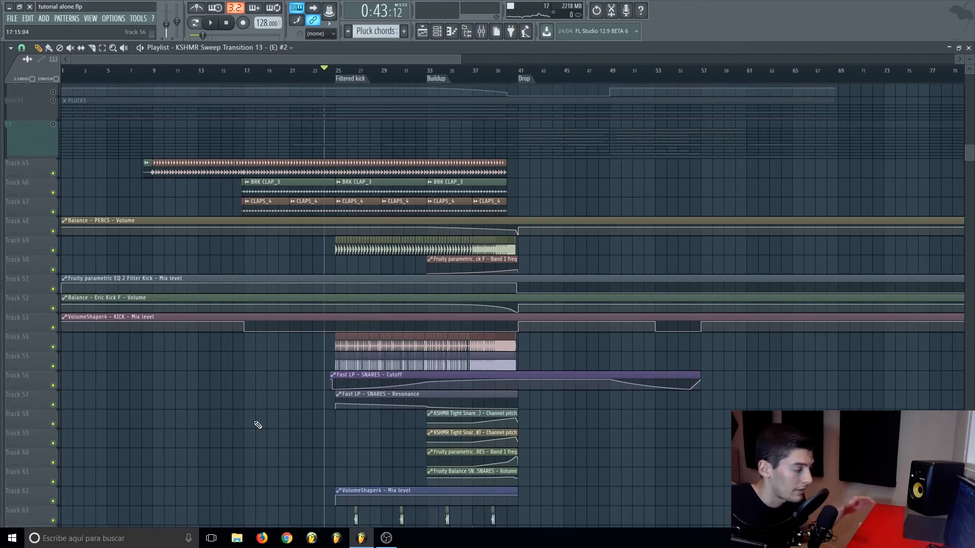
{"action": "scroll", "coordinate": [258, 425], "scroll_direction": "down", "scroll_amount": 2}
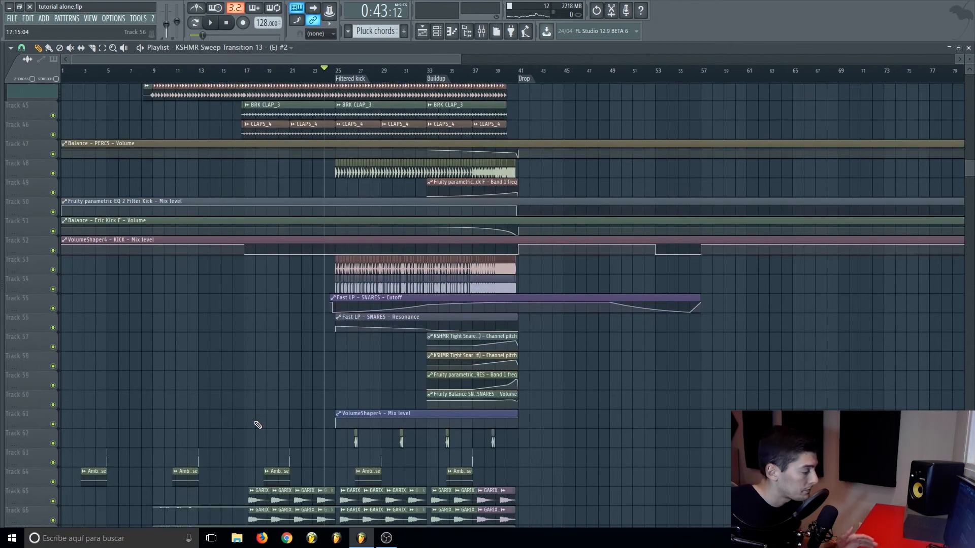
{"action": "scroll", "coordinate": [312, 450], "scroll_direction": "down", "scroll_amount": 2}
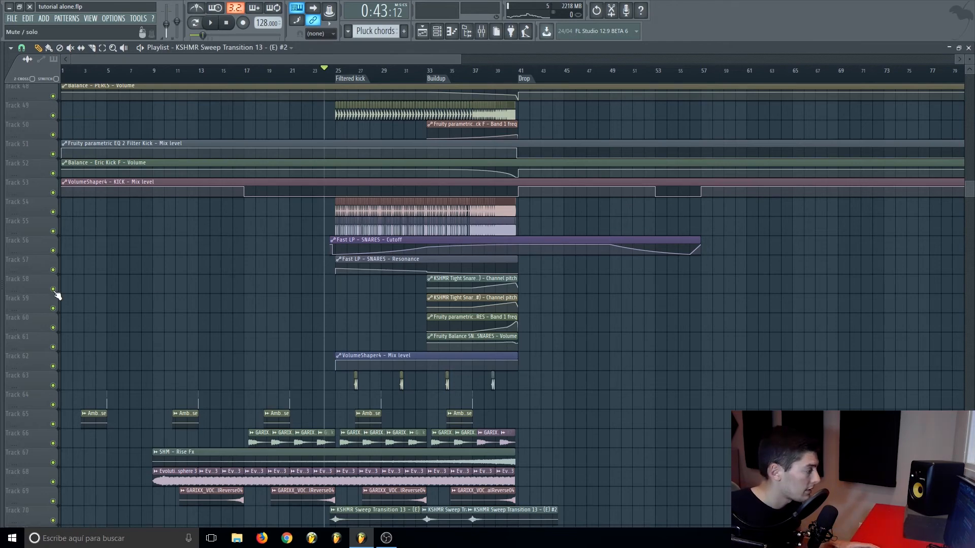
{"action": "scroll", "coordinate": [56, 294], "scroll_direction": "up", "scroll_amount": 5}
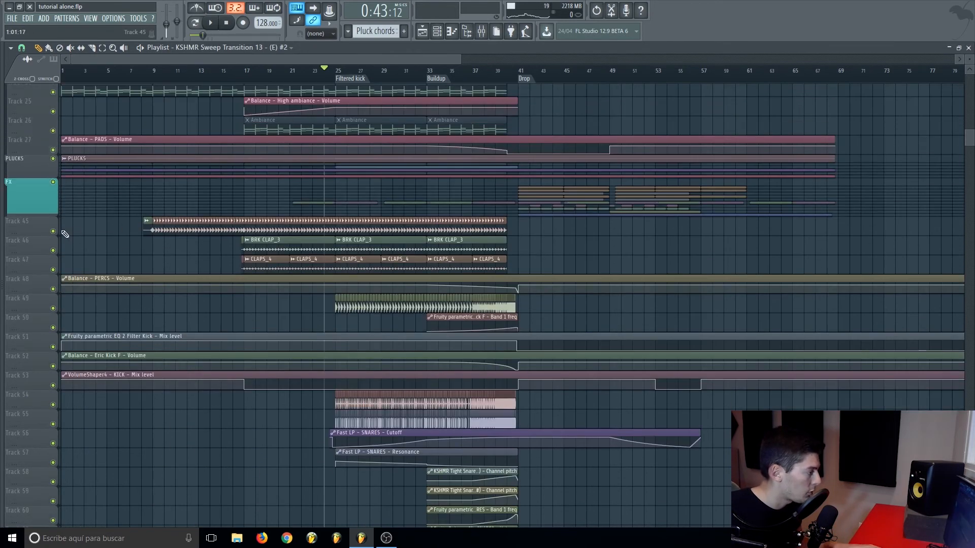
{"action": "left_click", "coordinate": [53, 232]}
{"action": "scroll", "coordinate": [57, 231], "scroll_direction": "up", "scroll_amount": 5}
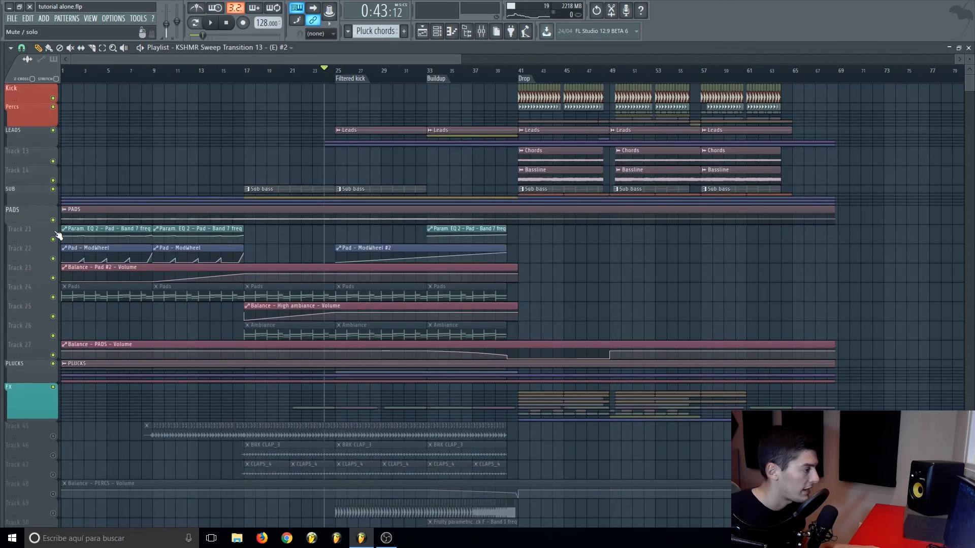
{"action": "key", "text": "space"}
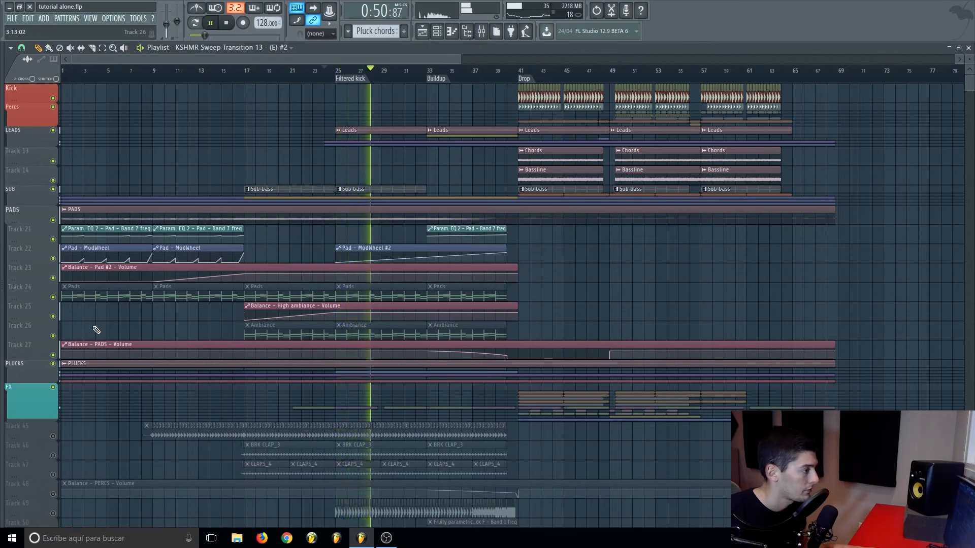
{"action": "key", "text": "space"}
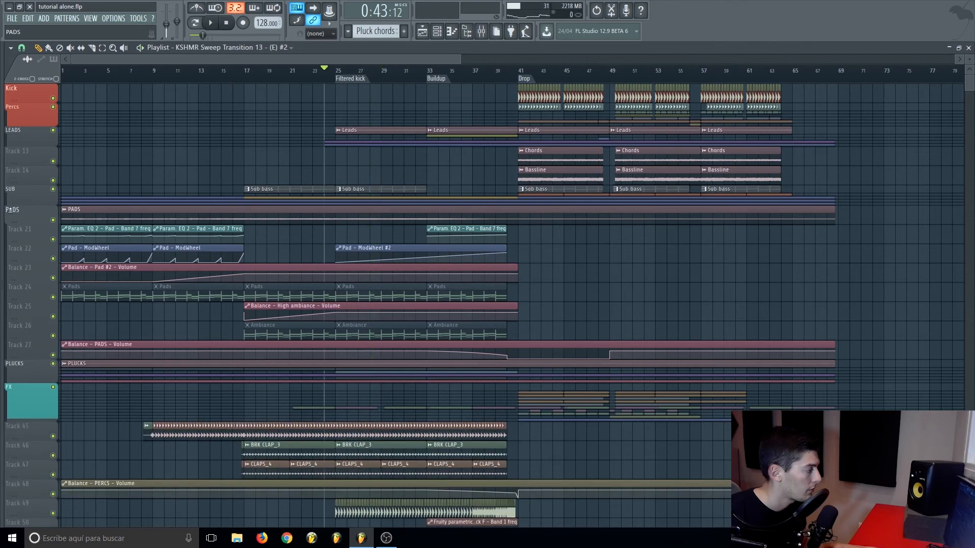
Step: Collapse the PADS group and play the full mix from bar 24 and from bar 31 into the buildup
{"action": "left_click", "coordinate": [53, 209]}
{"action": "key", "text": "space"}
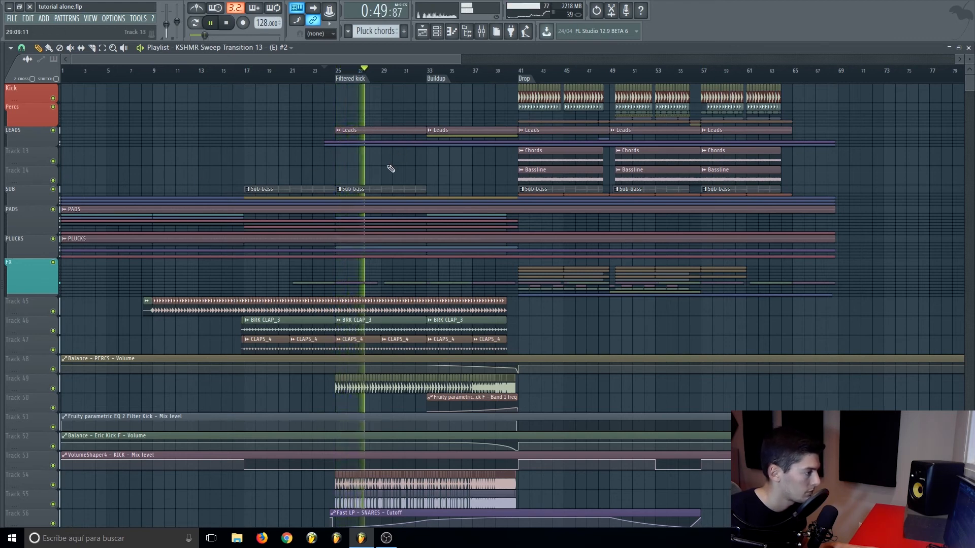
{"action": "left_click", "coordinate": [406, 77]}
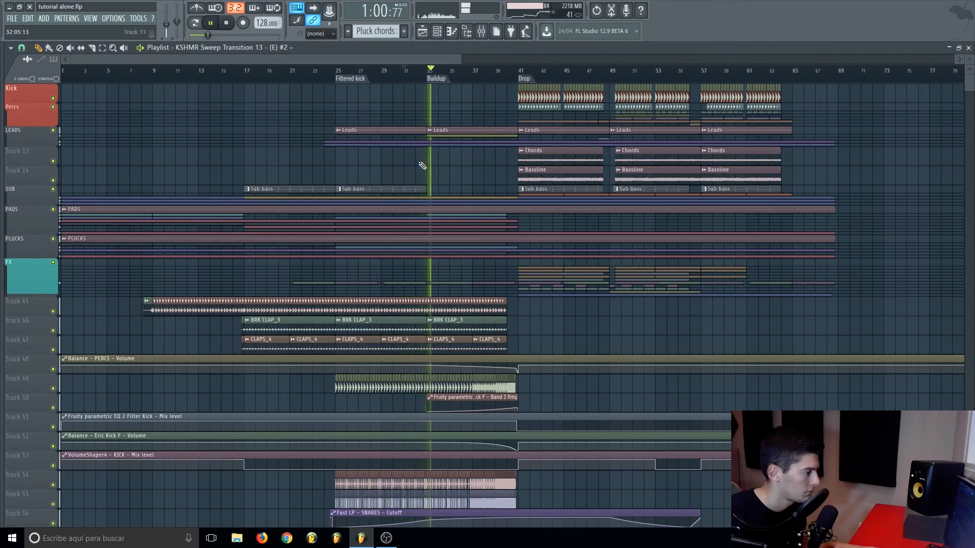
{"action": "key", "text": "space"}
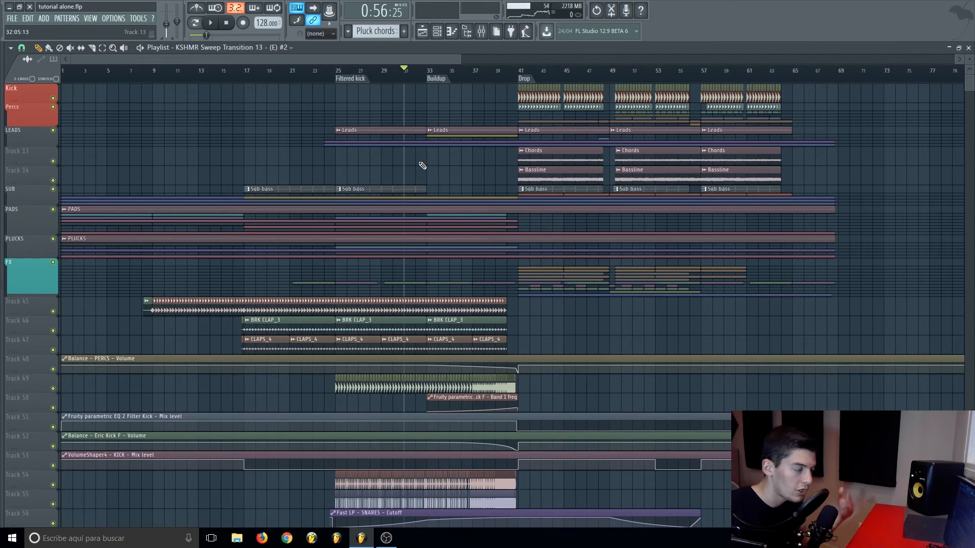